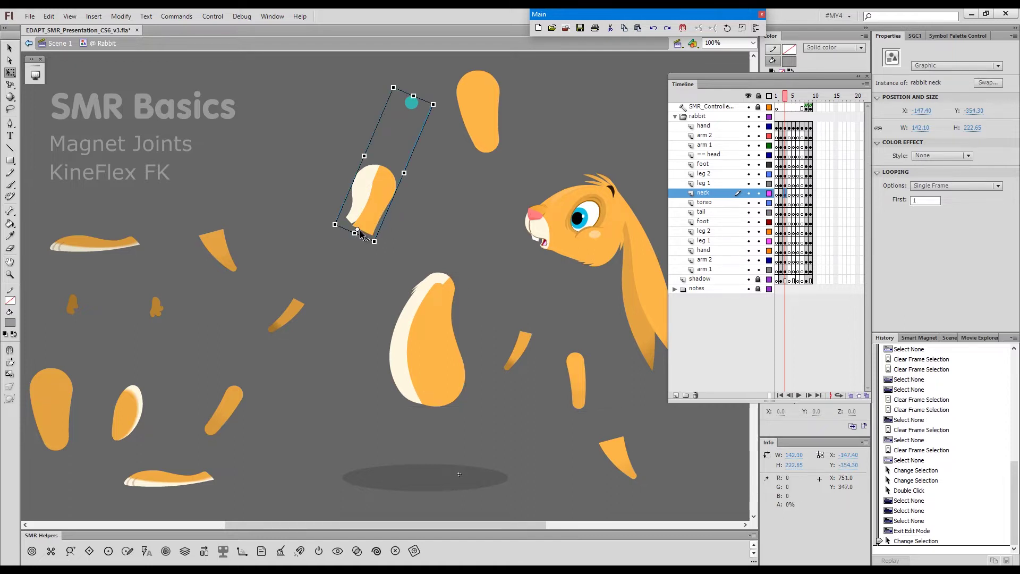
Shift the neck's transformation point off its lower joint and back, and inspect the joint markers inside the neck symbol.
{"action": "left_click_drag", "start_coordinate": [358, 229], "coordinate": [375, 224]}
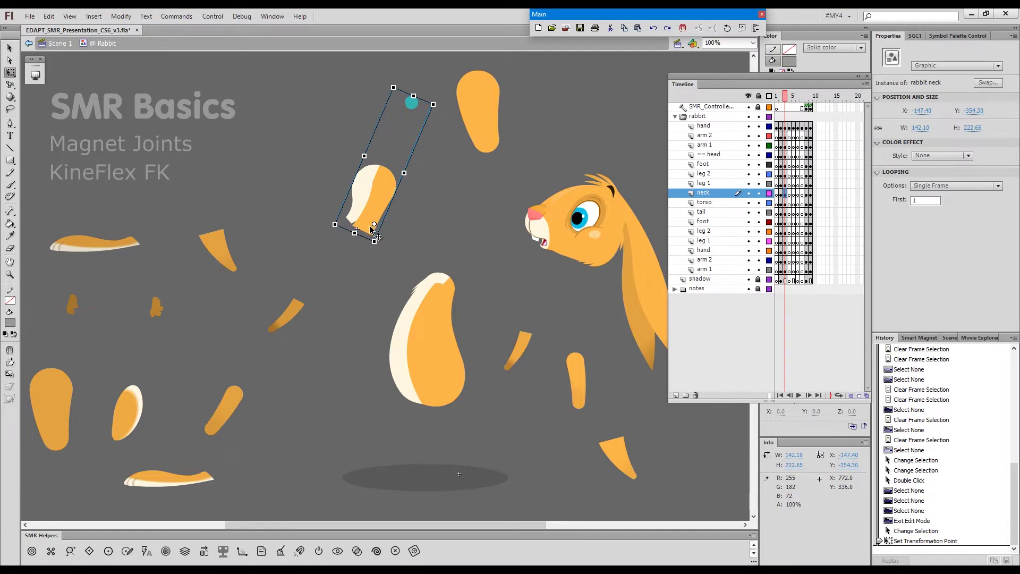
{"action": "left_click_drag", "start_coordinate": [374, 224], "coordinate": [357, 230]}
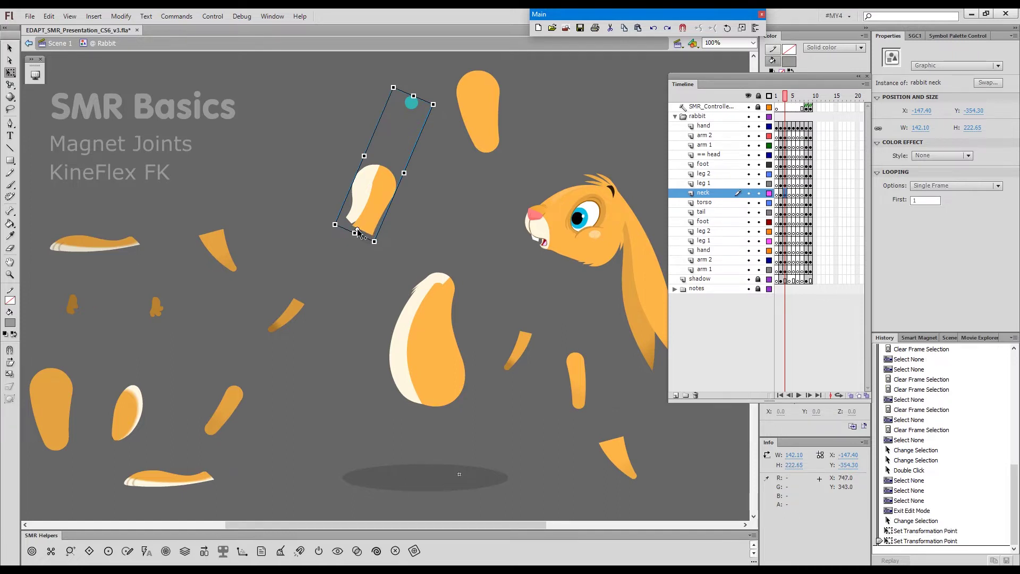
{"action": "left_click", "coordinate": [373, 206]}
{"action": "double_click", "coordinate": [374, 206]}
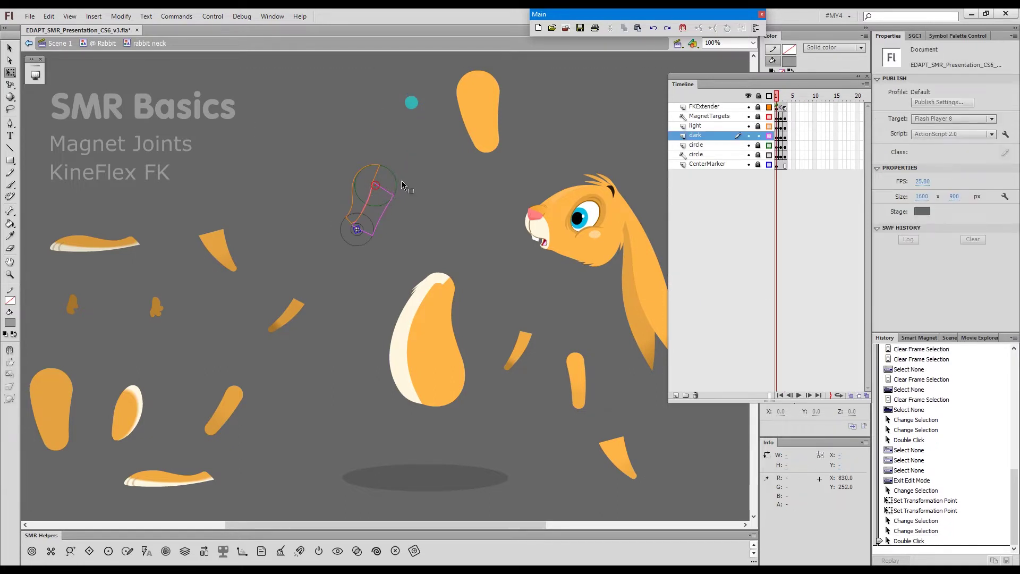
{"action": "left_click", "coordinate": [444, 206]}
{"action": "left_click", "coordinate": [444, 206]}
{"action": "double_click", "coordinate": [443, 207]}
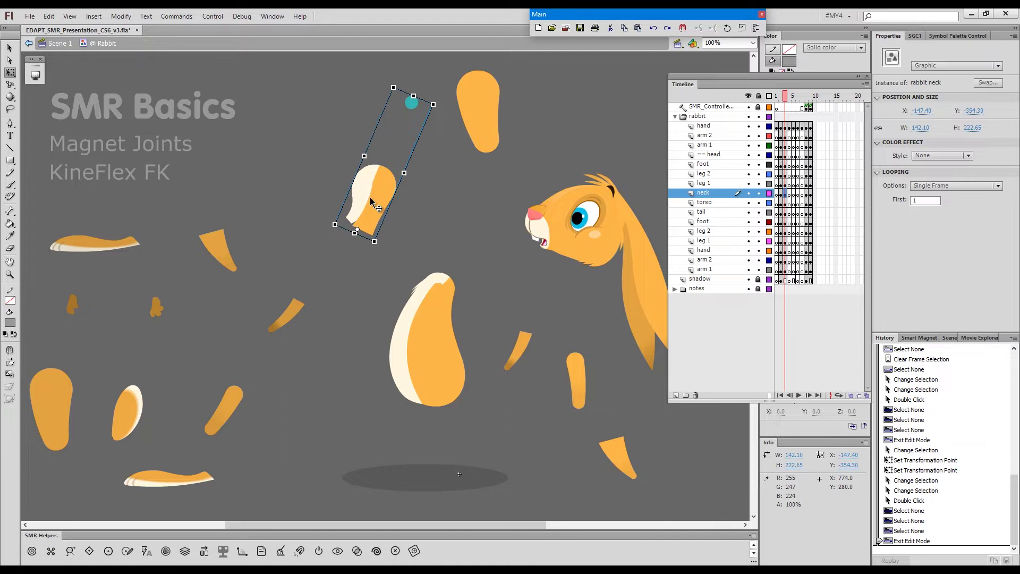
Move the neck slightly aside and inspect the magnet targets inside the torso symbol.
{"action": "left_click_drag", "start_coordinate": [371, 201], "coordinate": [360, 200]}
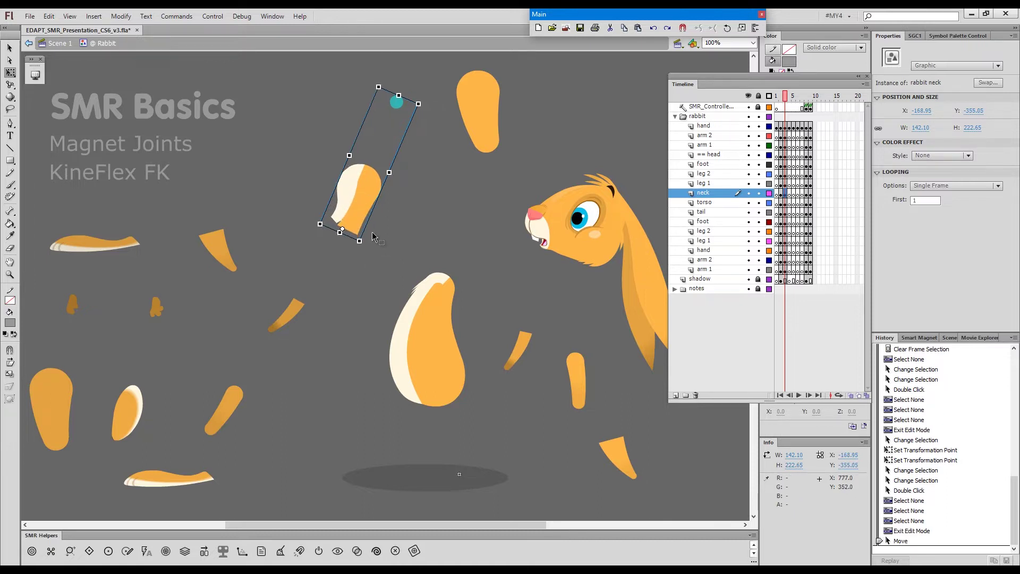
{"action": "left_click", "coordinate": [431, 333]}
{"action": "double_click", "coordinate": [432, 332]}
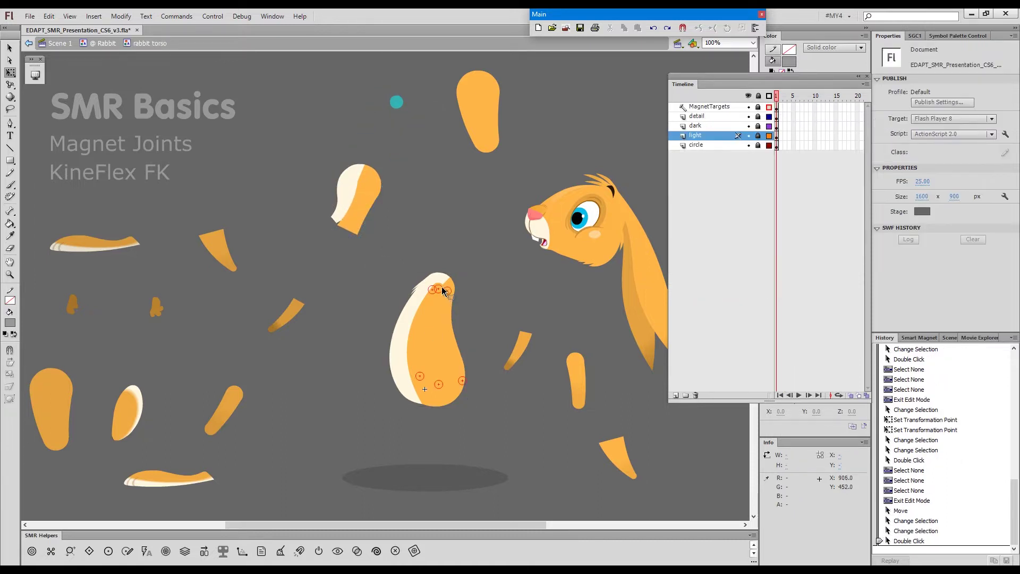
{"action": "double_click", "coordinate": [466, 251]}
Nudge the neck away from the torso and check its own magnet targets inside the neck symbol once more.
{"action": "left_click_drag", "start_coordinate": [362, 206], "coordinate": [371, 198]}
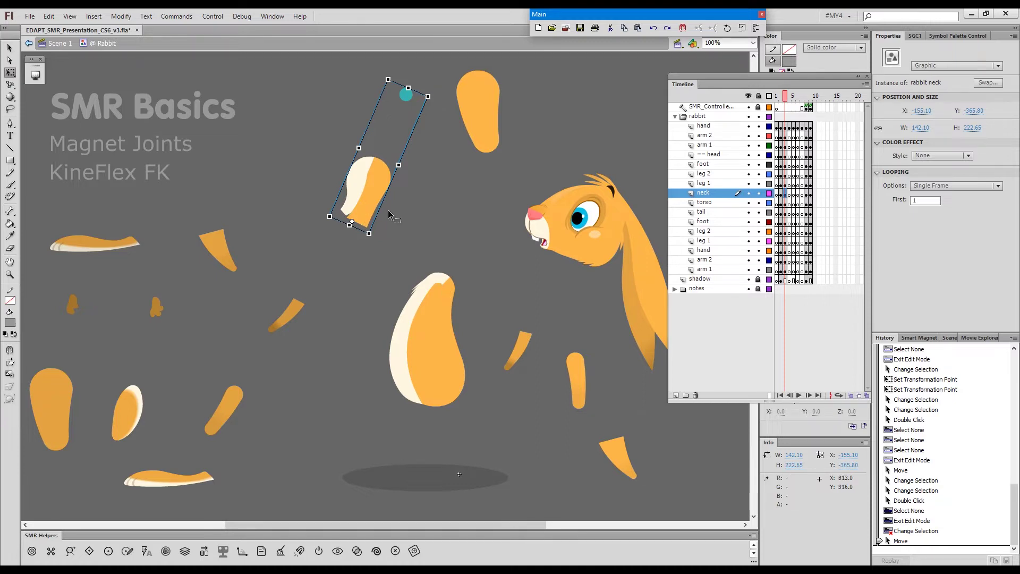
{"action": "double_click", "coordinate": [371, 186]}
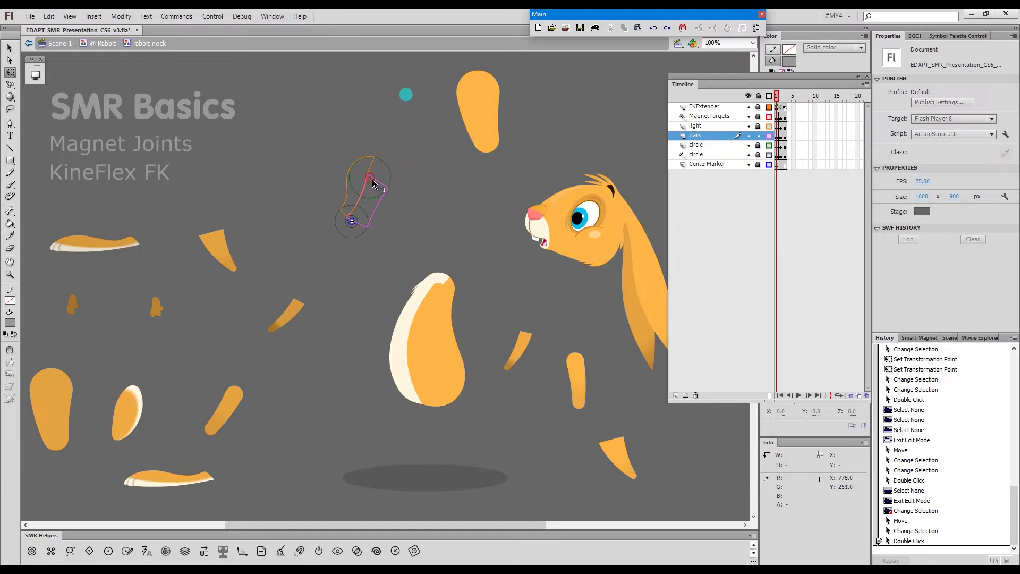
{"action": "left_click", "coordinate": [461, 232]}
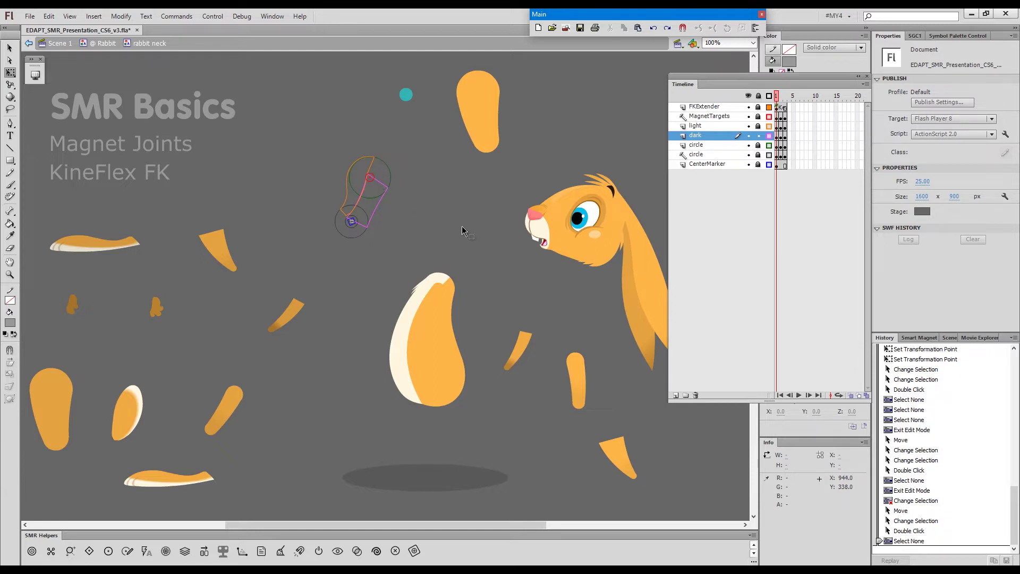
{"action": "double_click", "coordinate": [461, 227]}
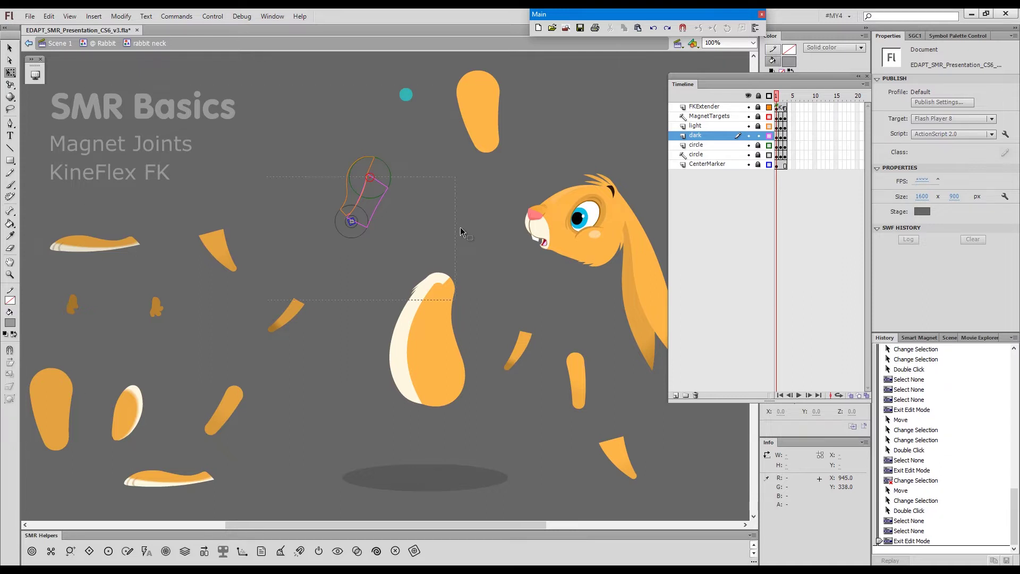
Snap the neck onto the torso's upper joint and the head onto the neck with the magnet joint command.
{"action": "left_click", "coordinate": [365, 189]}
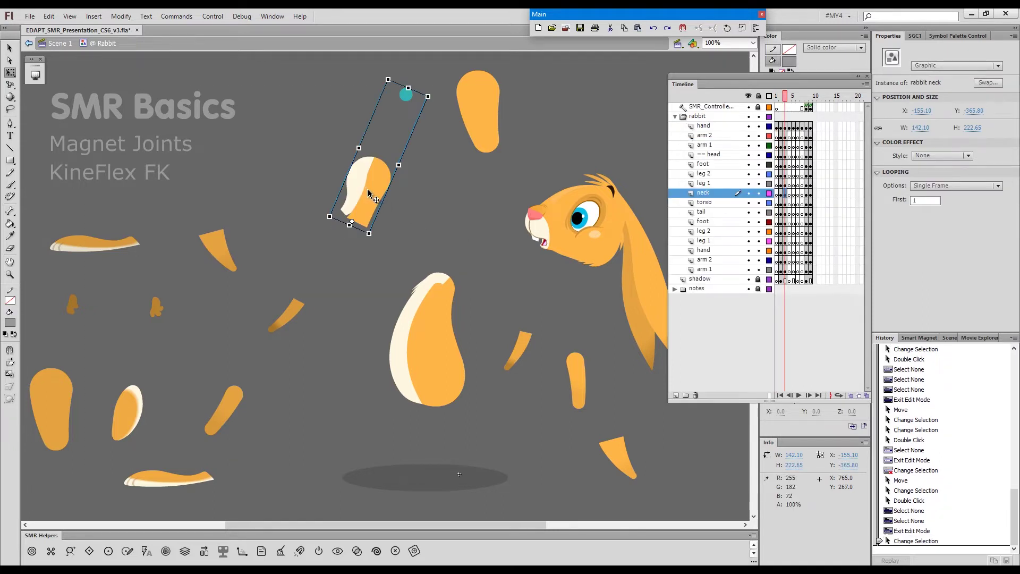
{"action": "left_click_drag", "start_coordinate": [365, 189], "coordinate": [360, 198]}
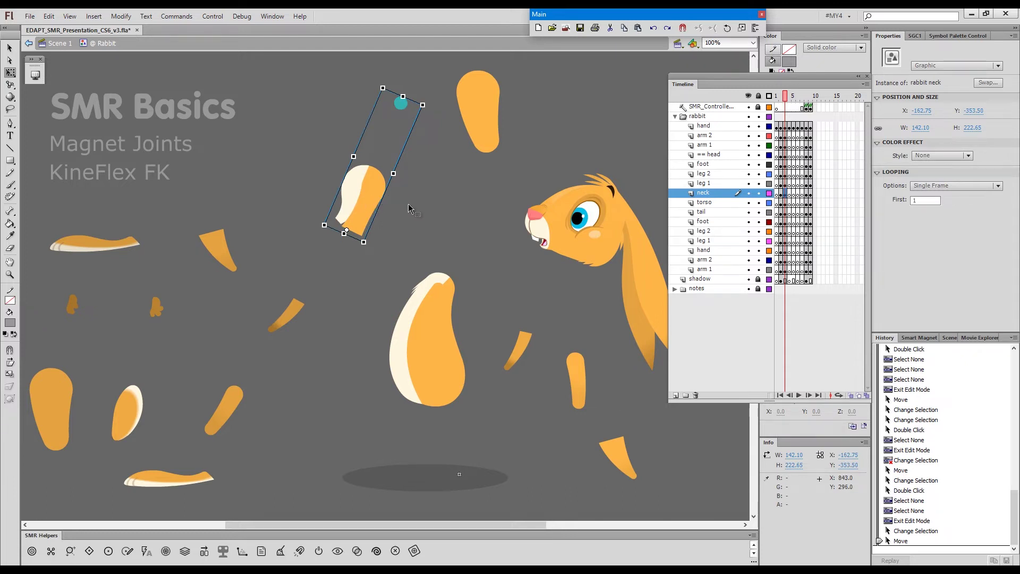
{"action": "key", "text": "grave"}
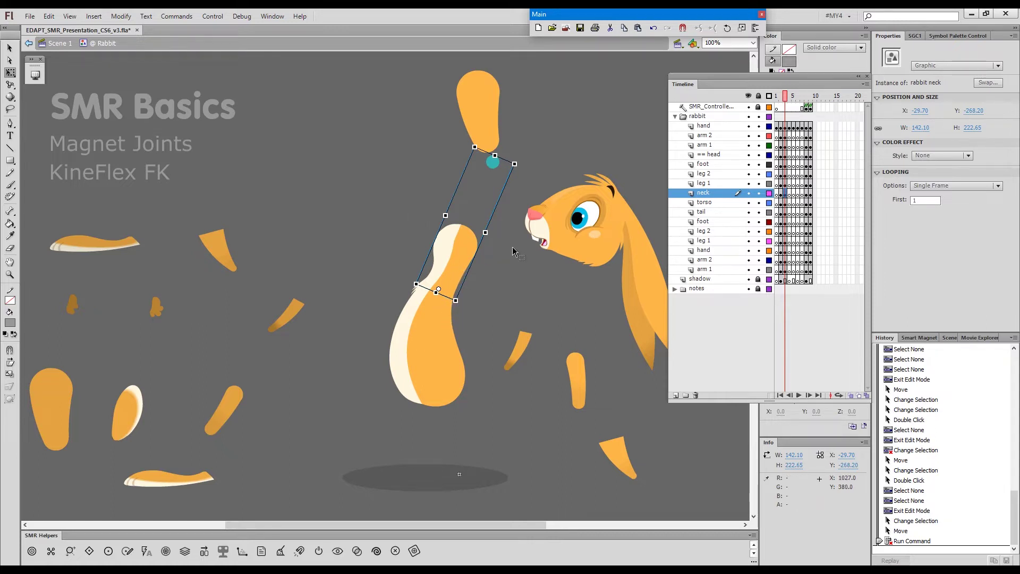
{"action": "left_click", "coordinate": [608, 233]}
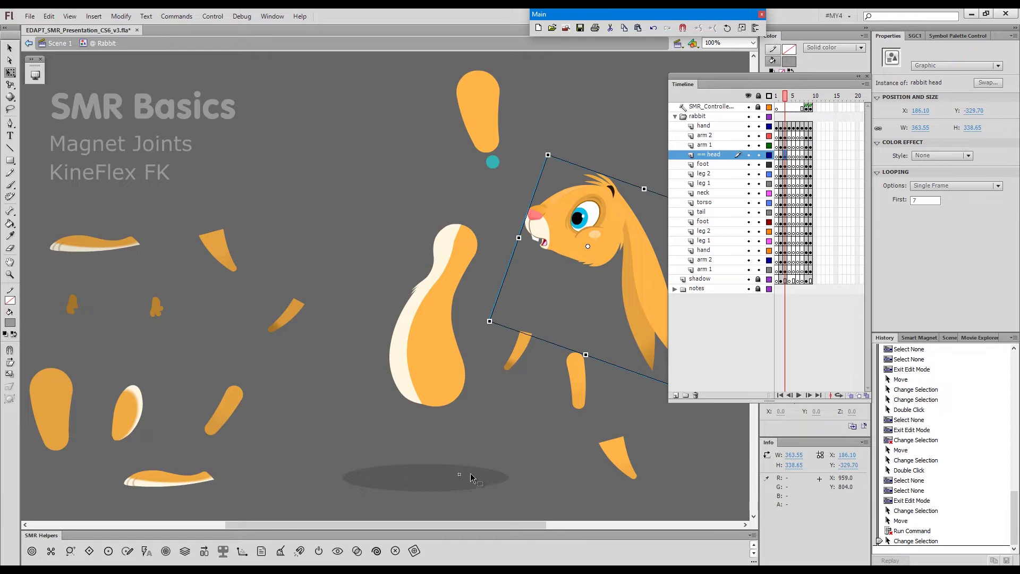
{"action": "key", "text": "grave"}
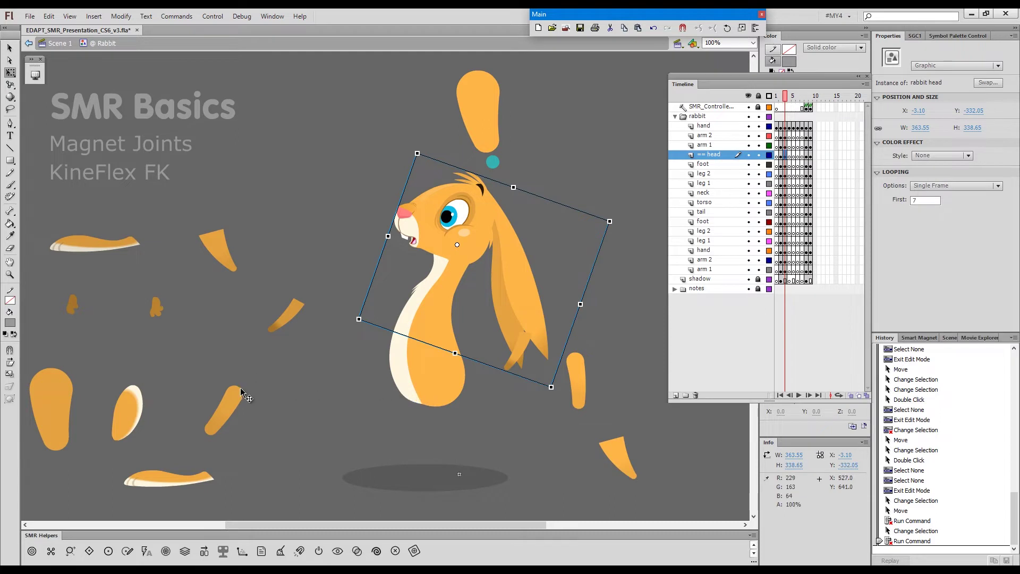
Move the back upper arm into the empty area beside the head and check the magnet targets inside its symbol.
{"action": "left_click_drag", "start_coordinate": [234, 406], "coordinate": [314, 178]}
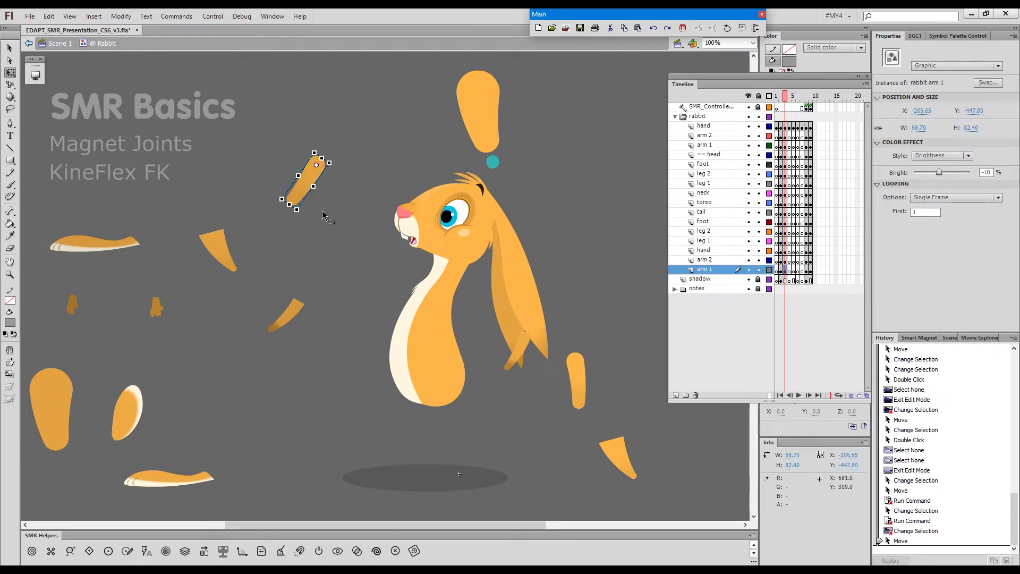
{"action": "left_click", "coordinate": [325, 264]}
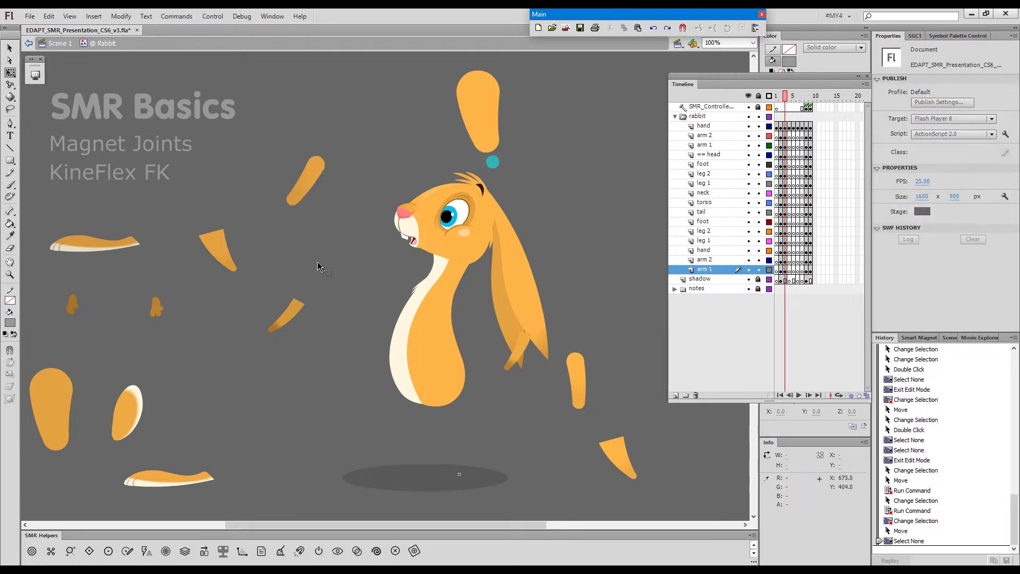
{"action": "left_click", "coordinate": [313, 191]}
{"action": "double_click", "coordinate": [295, 213]}
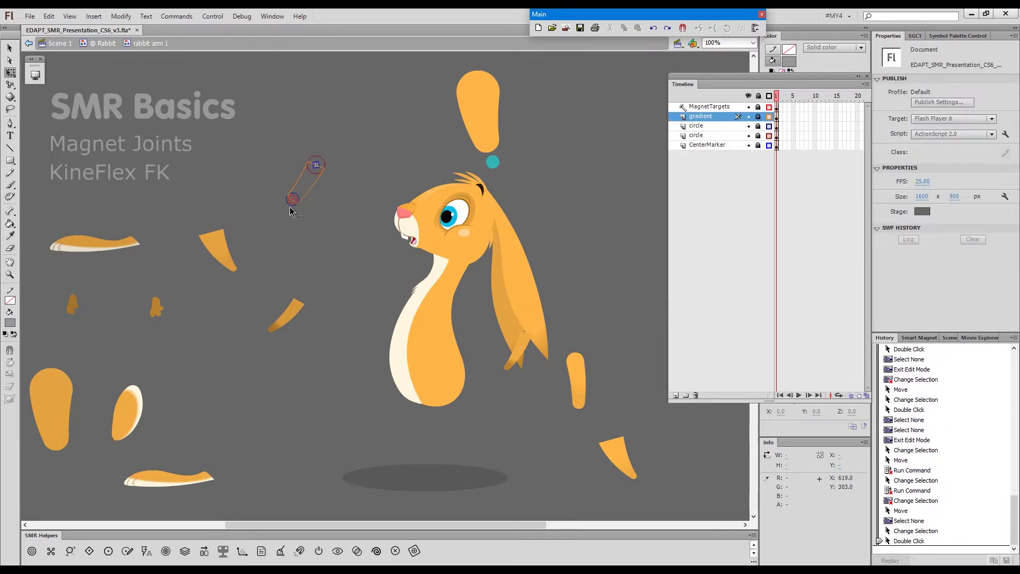
{"action": "double_click", "coordinate": [326, 220]}
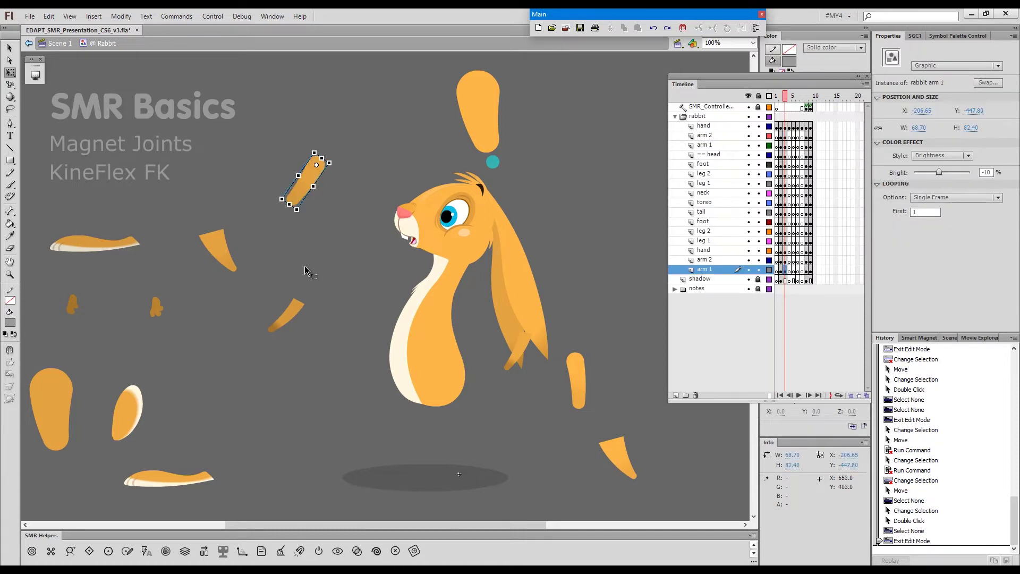
Select the back forearm together with its hand, snap both onto the upper arm with the magnet joint command, and clear the selection.
{"action": "left_click", "coordinate": [287, 325]}
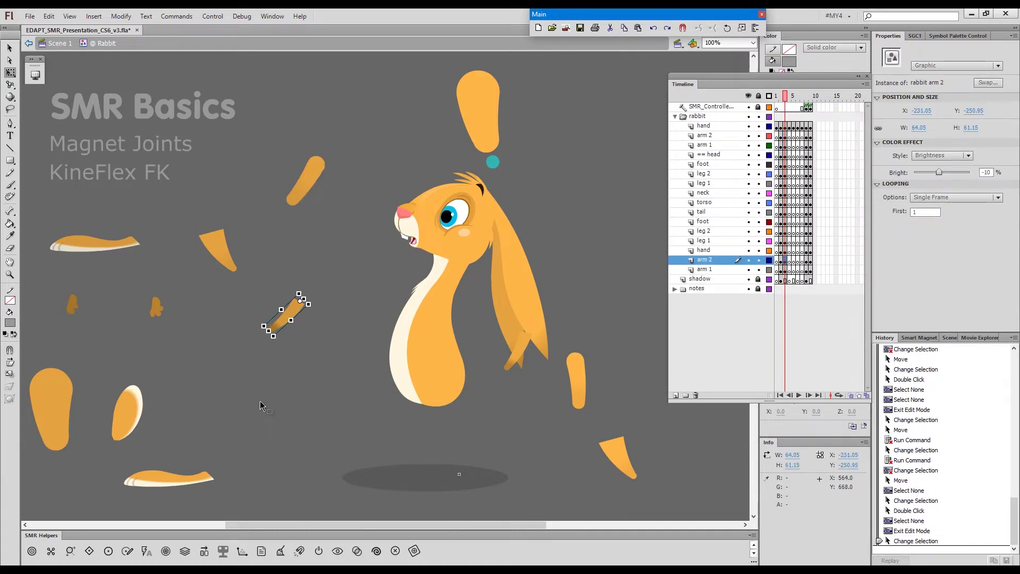
{"action": "key", "text": "1"}
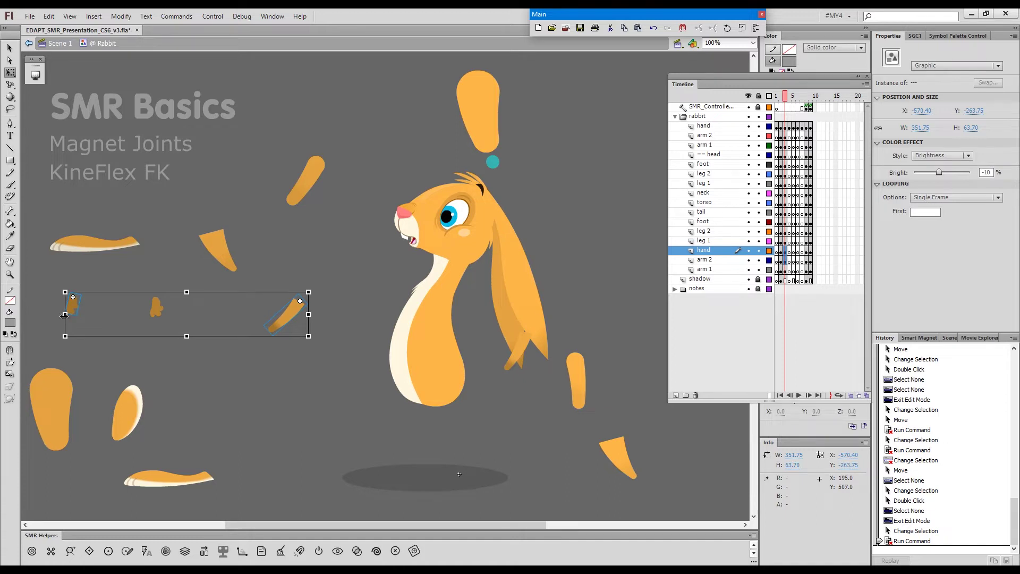
{"action": "key", "text": "grave"}
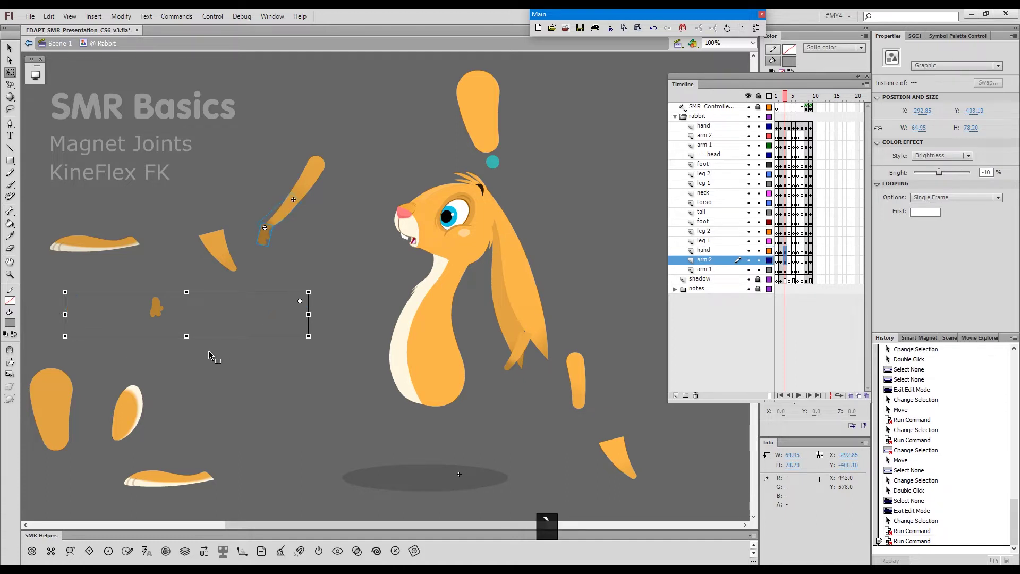
{"action": "left_click_drag", "start_coordinate": [327, 241], "coordinate": [337, 261]}
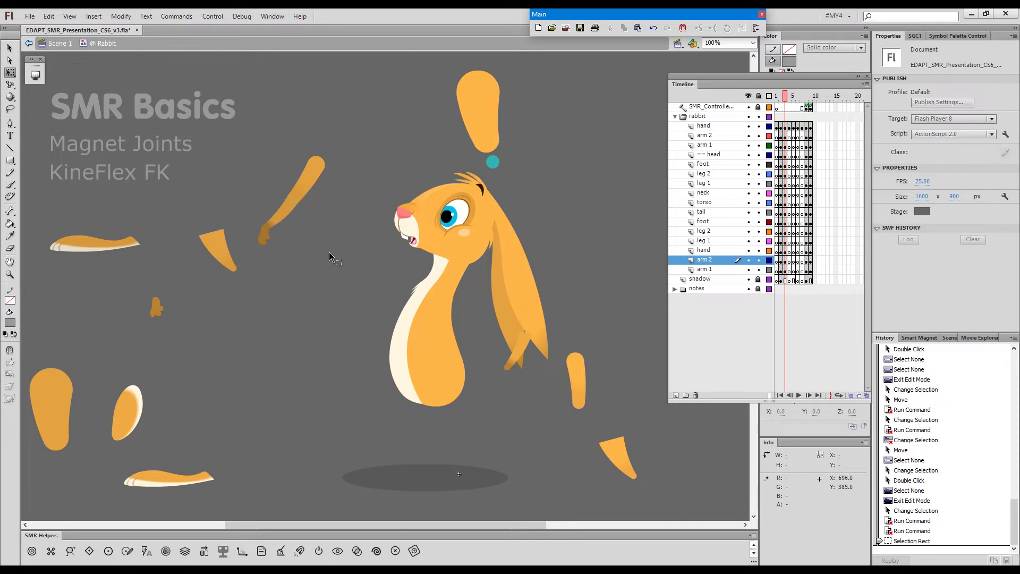
Starting from the torso, select its connected parts and snap the remaining arms, legs, feet and tail into an assembled rabbit.
{"action": "left_click", "coordinate": [439, 375]}
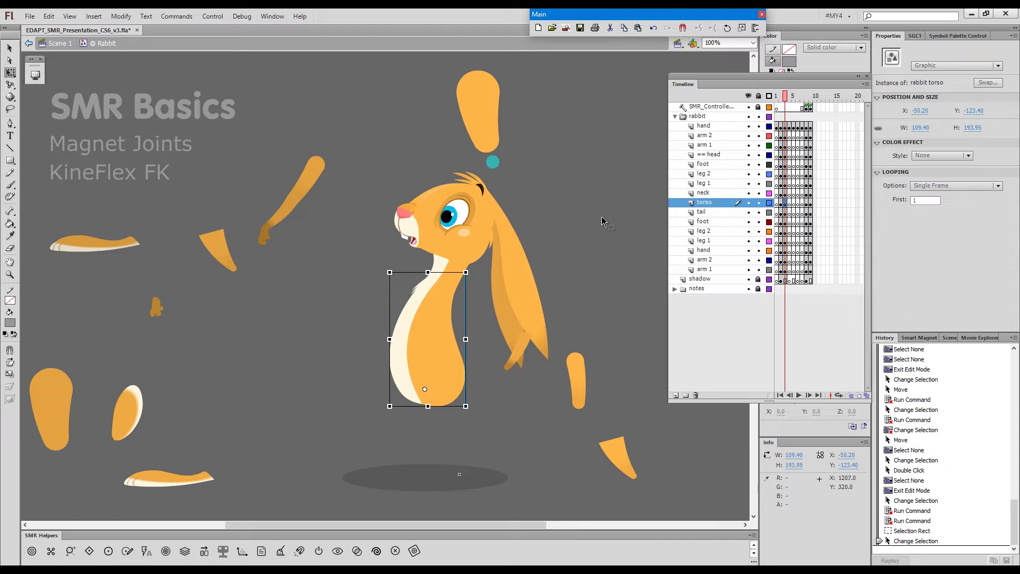
{"action": "key", "text": "1"}
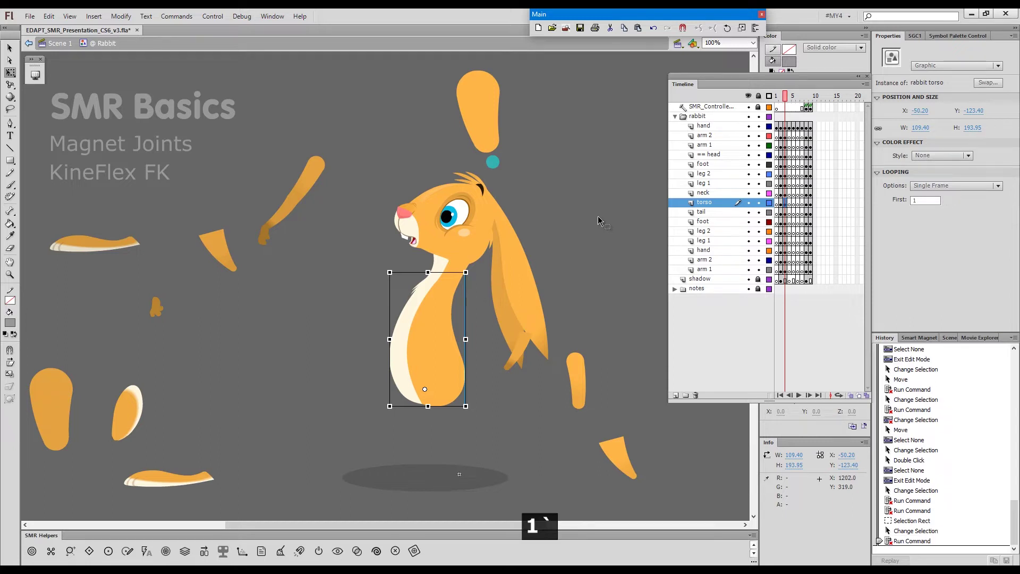
{"action": "left_click_drag", "start_coordinate": [609, 154], "coordinate": [596, 223]}
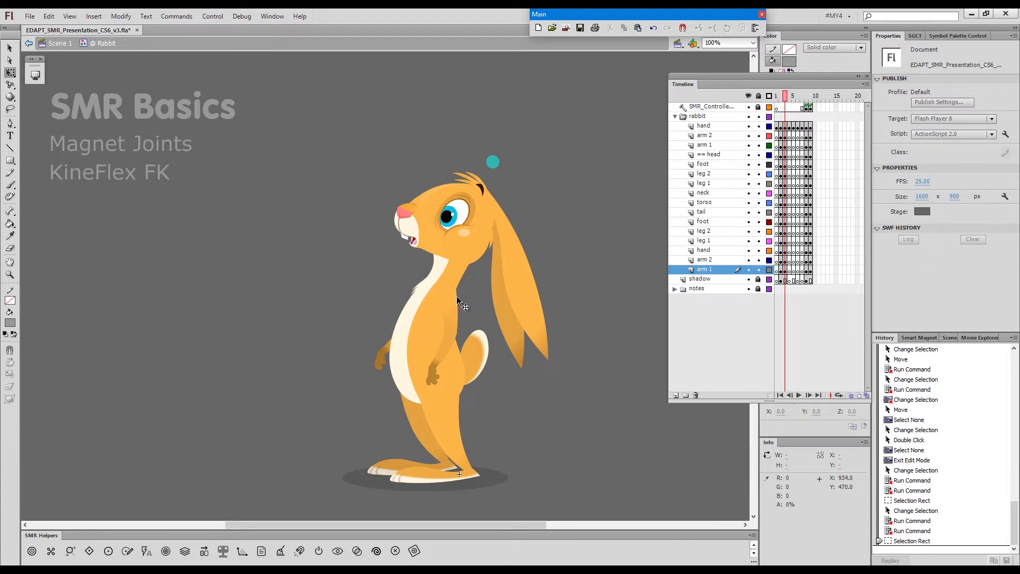
Select the front upper arm with its forearm and hand, rotate the whole arm backward toward the tail, and deselect it.
{"action": "left_click", "coordinate": [454, 312]}
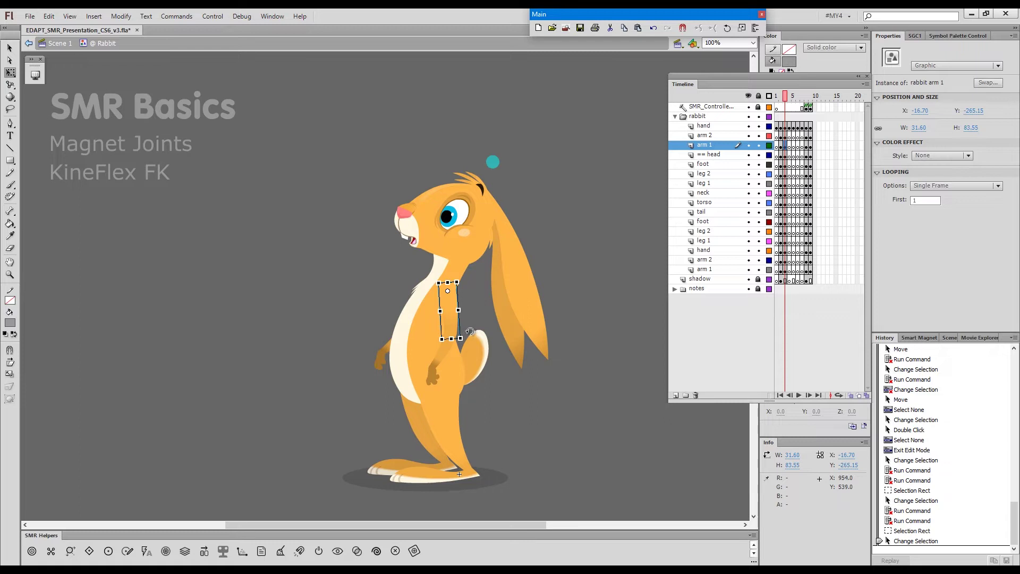
{"action": "key", "text": "1"}
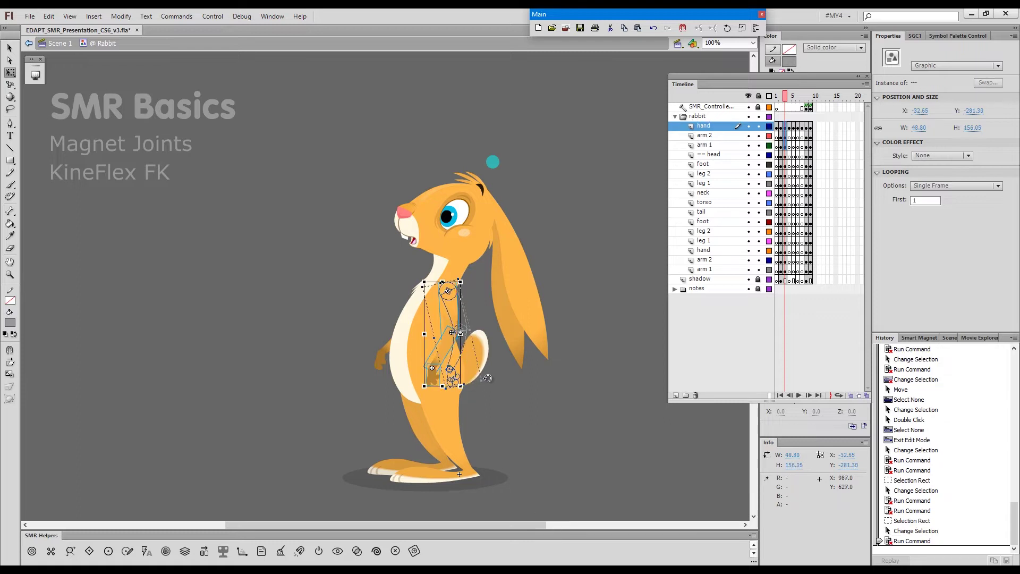
{"action": "left_click_drag", "start_coordinate": [488, 378], "coordinate": [511, 372]}
{"action": "left_click", "coordinate": [512, 374]}
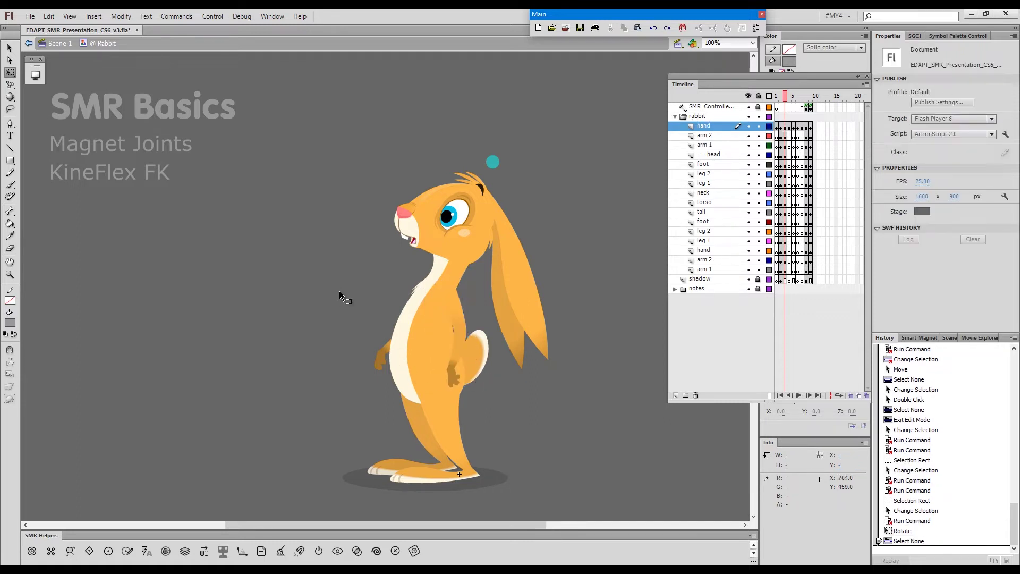
Pose the rabbit with KineFlex, raising the front arm across the chest and pulling the upper leg and upper torso backward.
{"action": "key", "text": "g"}
{"action": "left_click_drag", "start_coordinate": [459, 313], "coordinate": [432, 334]}
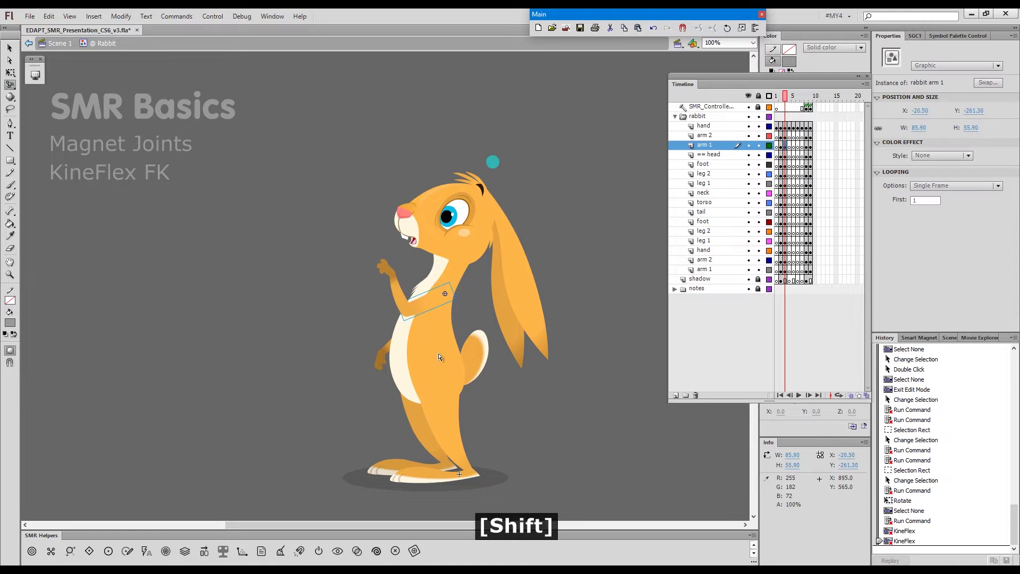
{"action": "left_click_drag", "start_coordinate": [449, 411], "coordinate": [477, 415]}
{"action": "left_click_drag", "start_coordinate": [455, 286], "coordinate": [486, 279]}
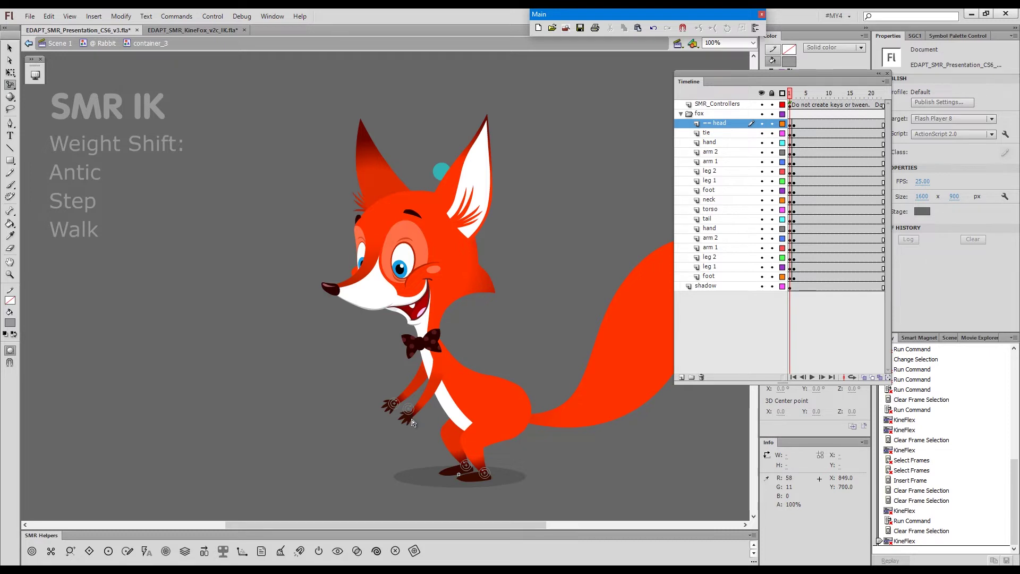
Release the IK effectors on the fox's hands and lower its torso forward with KineFlex into an anticipation pose over the planted feet.
{"action": "key", "text": "F1"}
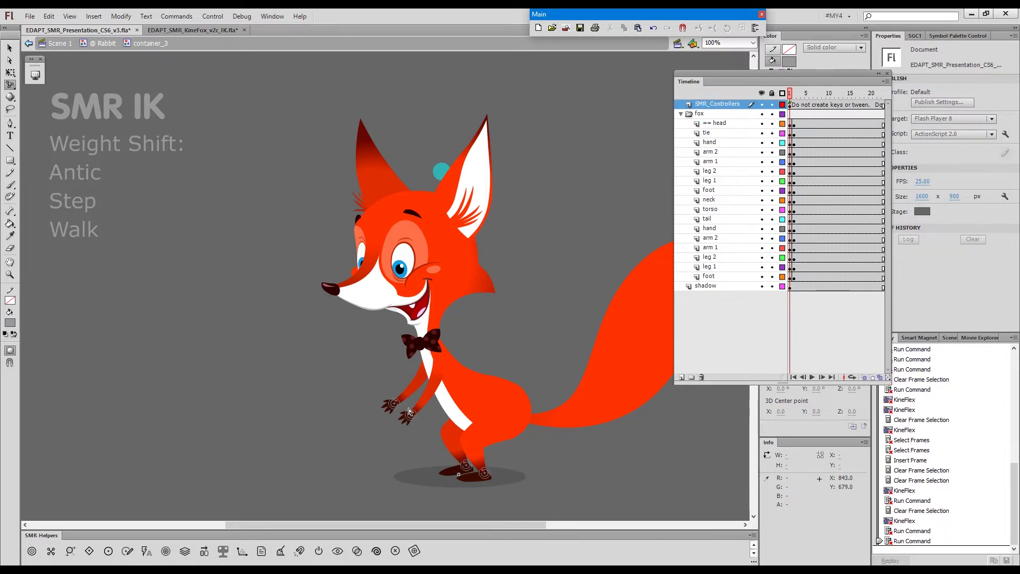
{"action": "left_click", "coordinate": [412, 420], "text": "alt+shift"}
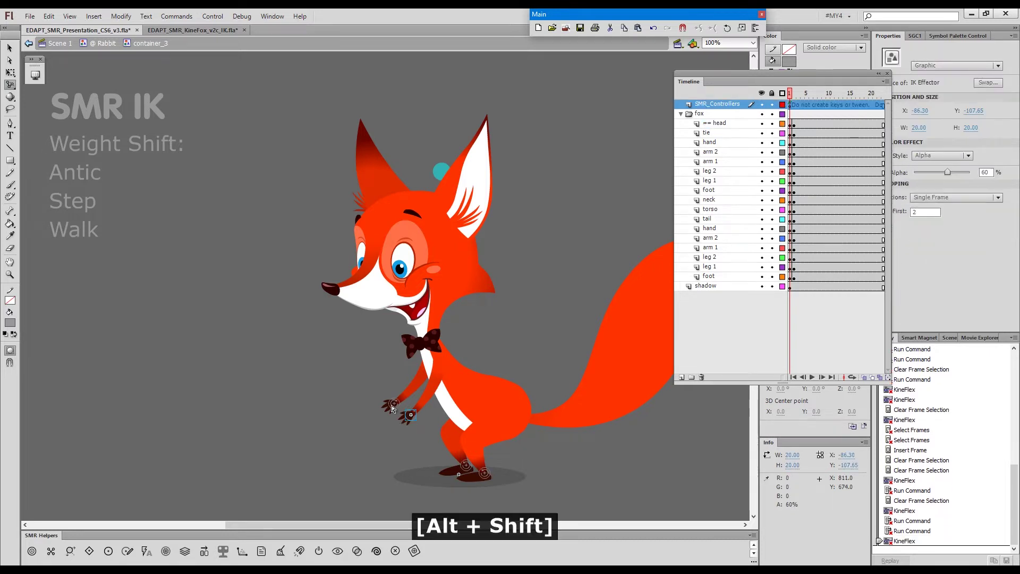
{"action": "left_click_drag", "start_coordinate": [471, 390], "coordinate": [455, 406]}
{"action": "key", "text": "shift"}
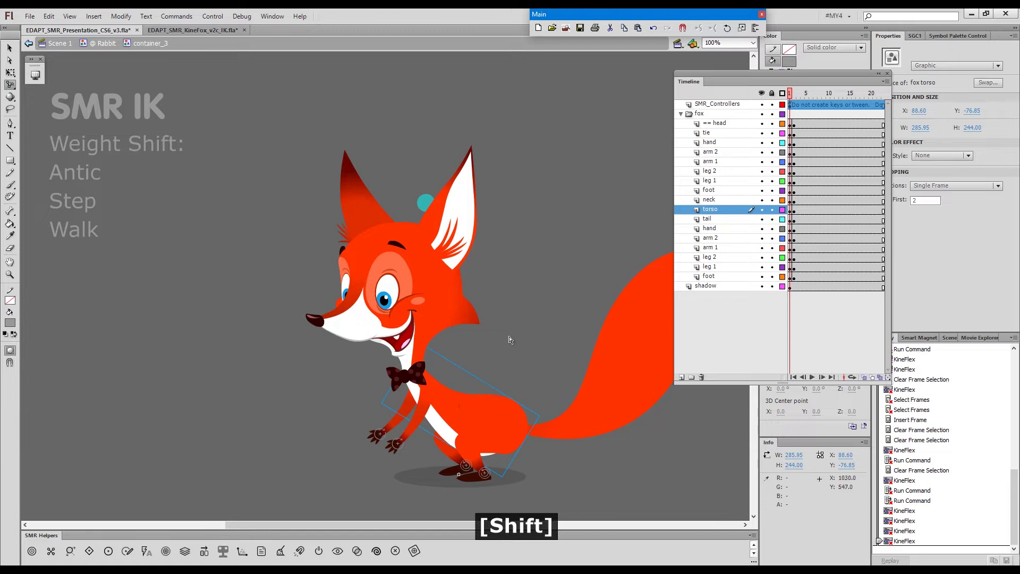
On frame 2, reactivate the IK effectors on the upright fox's hands and bring the hands in close to its body.
{"action": "left_click", "coordinate": [795, 97]}
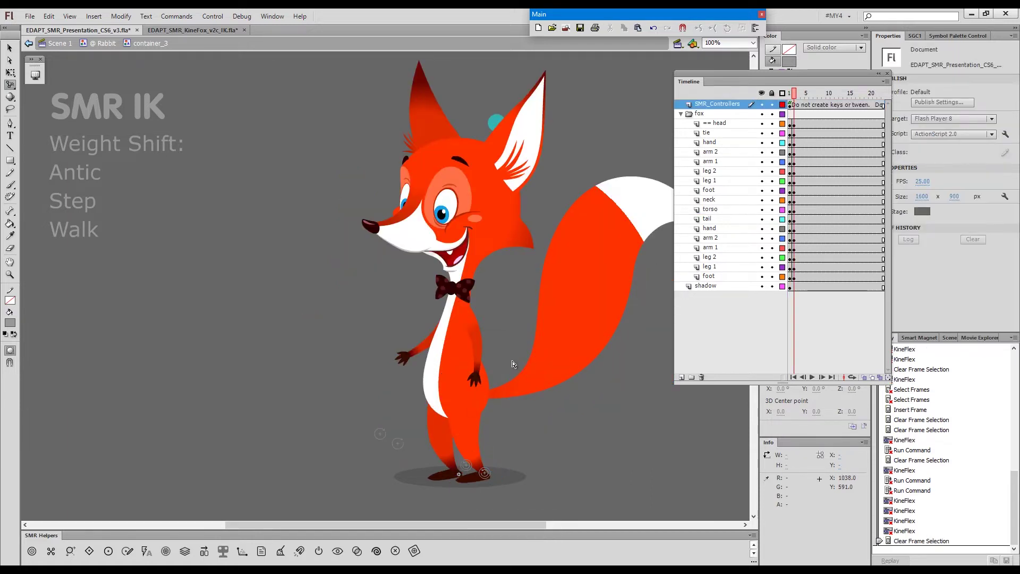
{"action": "key", "text": "grave"}
{"action": "left_click_drag", "start_coordinate": [403, 357], "coordinate": [422, 370]}
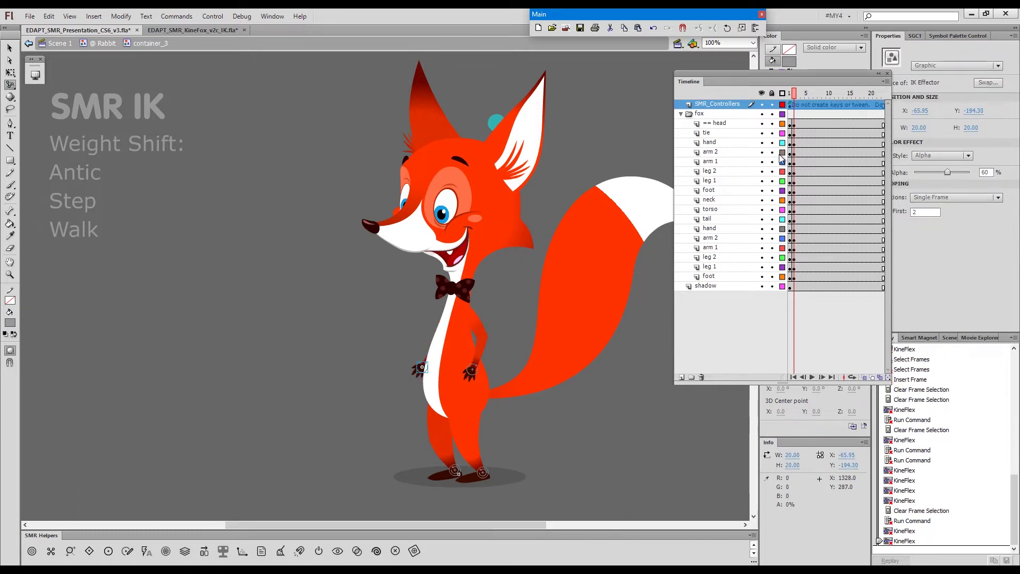
Insert keyframes on all fox layers at frame 5 and shift the torso backward toward the tail over the planted feet.
{"action": "left_click", "coordinate": [807, 114]}
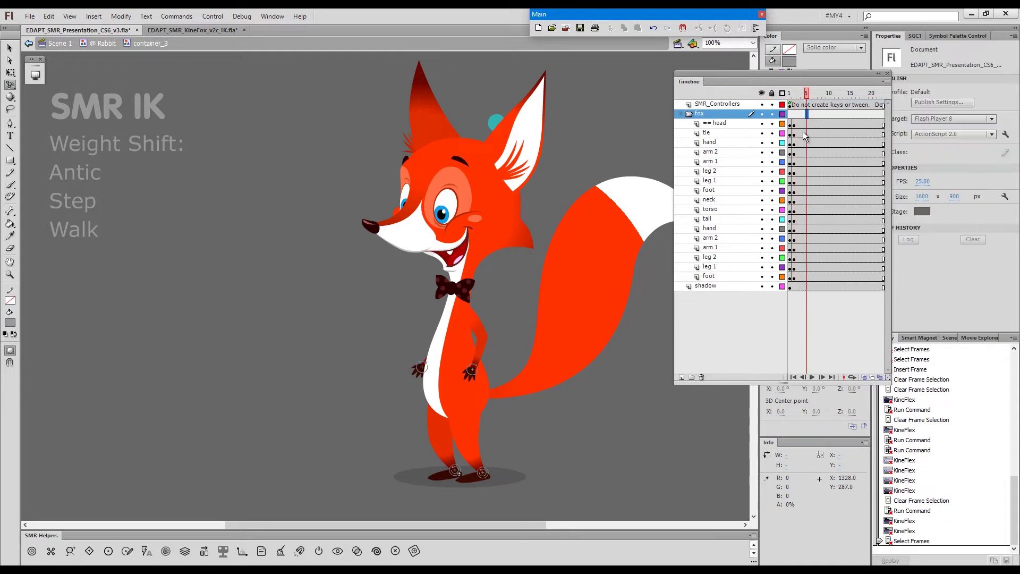
{"action": "left_click", "coordinate": [807, 277], "text": "shift"}
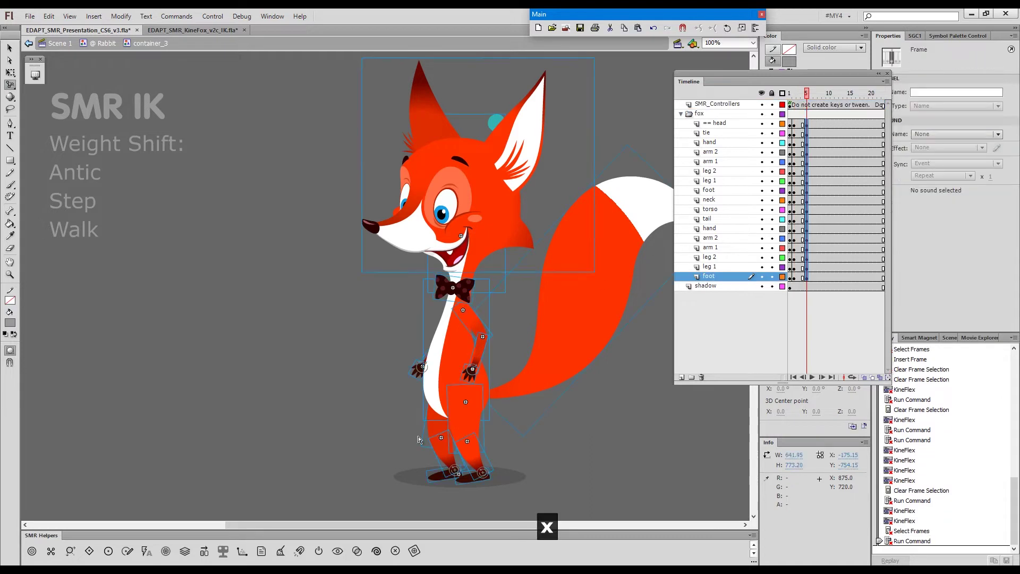
{"action": "left_click", "coordinate": [424, 322]}
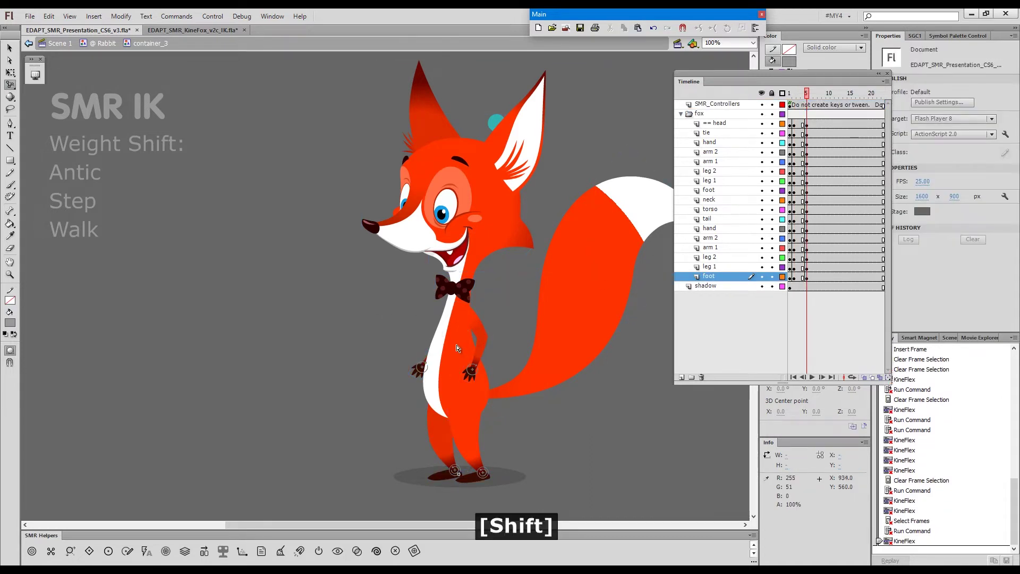
{"action": "left_click_drag", "start_coordinate": [456, 348], "coordinate": [470, 351]}
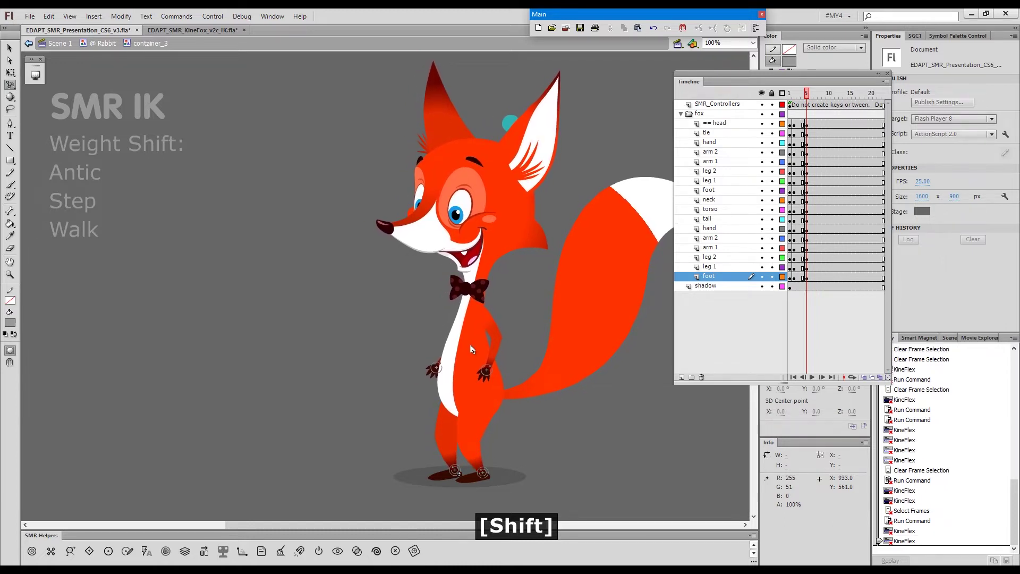
{"action": "left_click", "coordinate": [471, 351]}
Nudge the torso slightly backward on frame 2 and shift the fox keyframes two frames along to frames 4 and 7.
{"action": "left_click", "coordinate": [801, 104]}
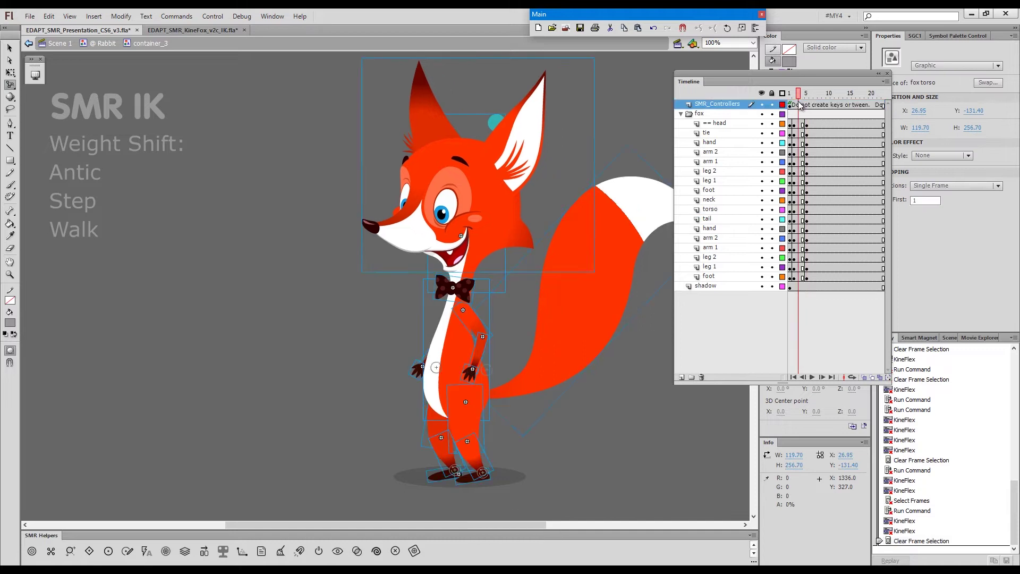
{"action": "left_click_drag", "start_coordinate": [798, 102], "coordinate": [795, 103]}
{"action": "left_click_drag", "start_coordinate": [446, 343], "coordinate": [461, 344], "text": "shift"}
{"action": "left_click_drag", "start_coordinate": [794, 126], "coordinate": [812, 281]}
Raise the fox's torso slightly on frame 2 and lower it into a soft knee bend on frame 4.
{"action": "left_click", "coordinate": [791, 115]}
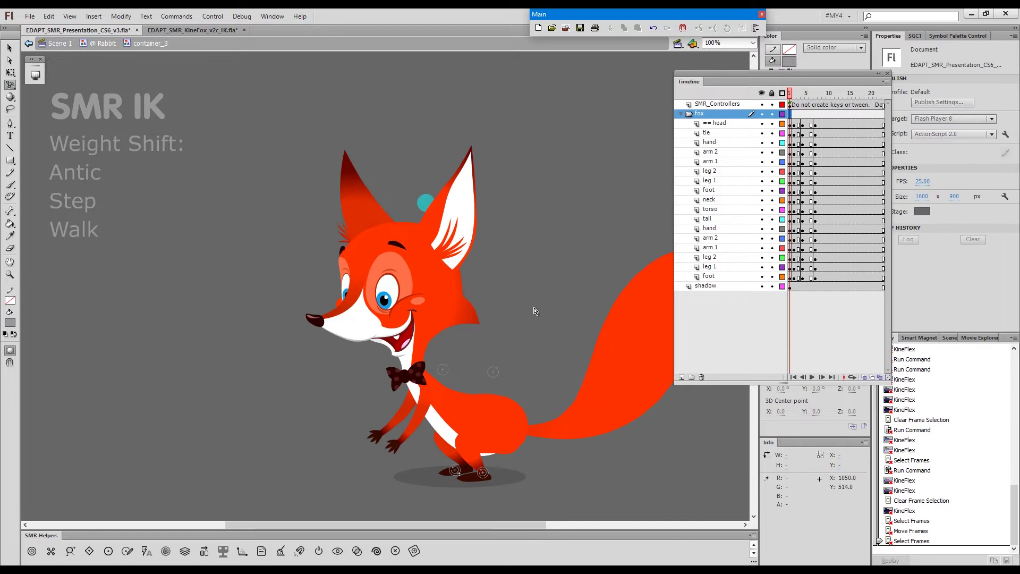
{"action": "left_click", "coordinate": [795, 115]}
{"action": "left_click_drag", "start_coordinate": [464, 363], "coordinate": [464, 358], "text": "shift"}
{"action": "left_click", "coordinate": [464, 358]}
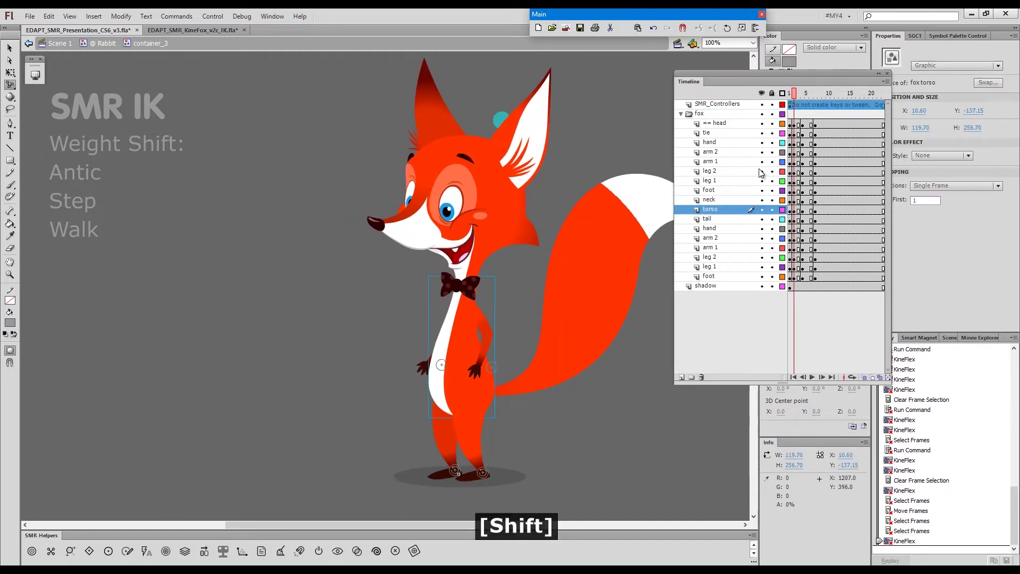
{"action": "left_click", "coordinate": [805, 108]}
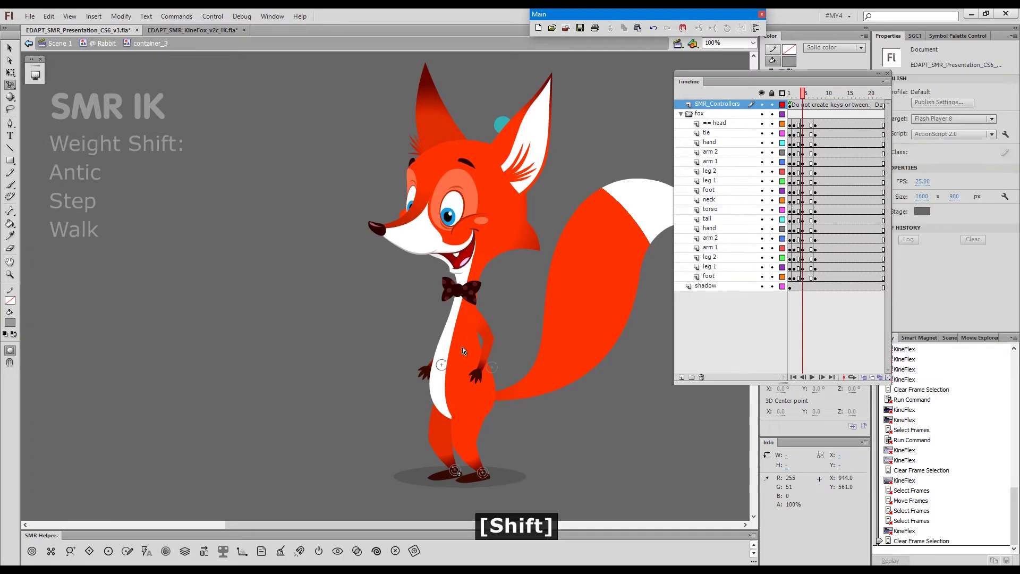
{"action": "left_click_drag", "start_coordinate": [462, 351], "coordinate": [465, 357]}
{"action": "left_click", "coordinate": [490, 372]}
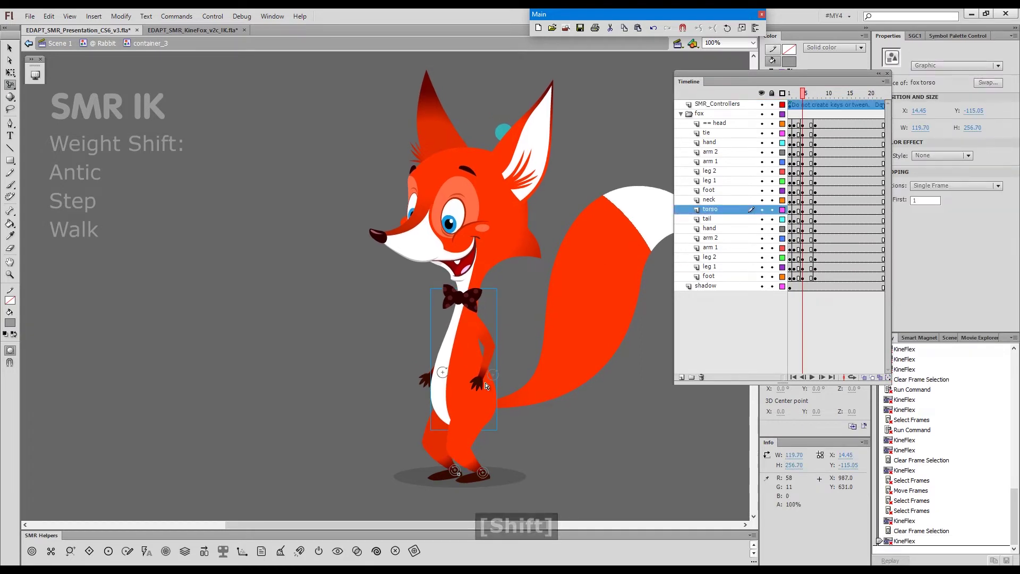
On frame 4, reposition the hands with their IK effectors and lean the torso and neck forward.
{"action": "key", "text": "grave"}
{"action": "left_click", "coordinate": [514, 355]}
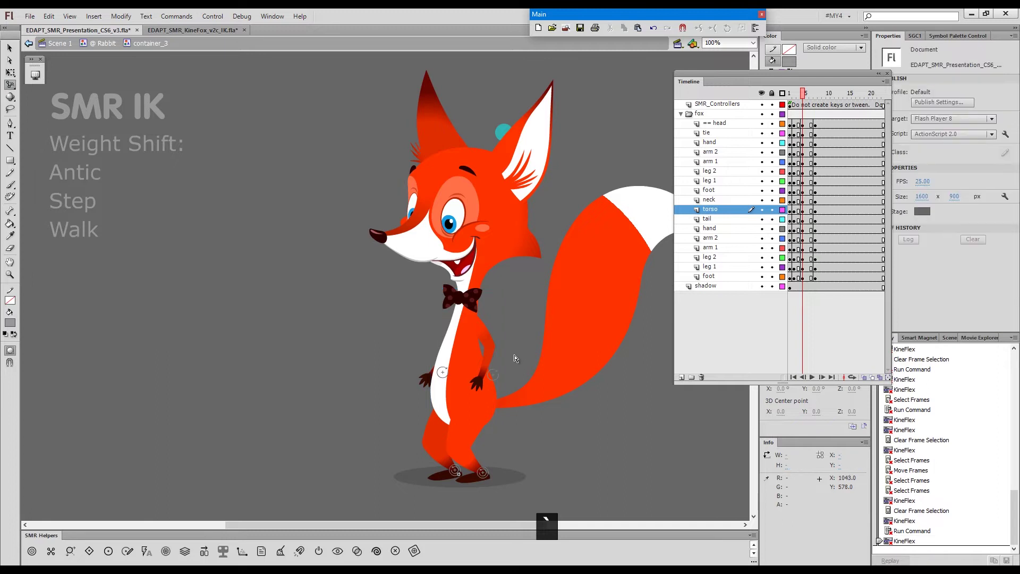
{"action": "key", "text": "grave"}
{"action": "left_click_drag", "start_coordinate": [479, 384], "coordinate": [455, 346]}
{"action": "key", "text": "shift"}
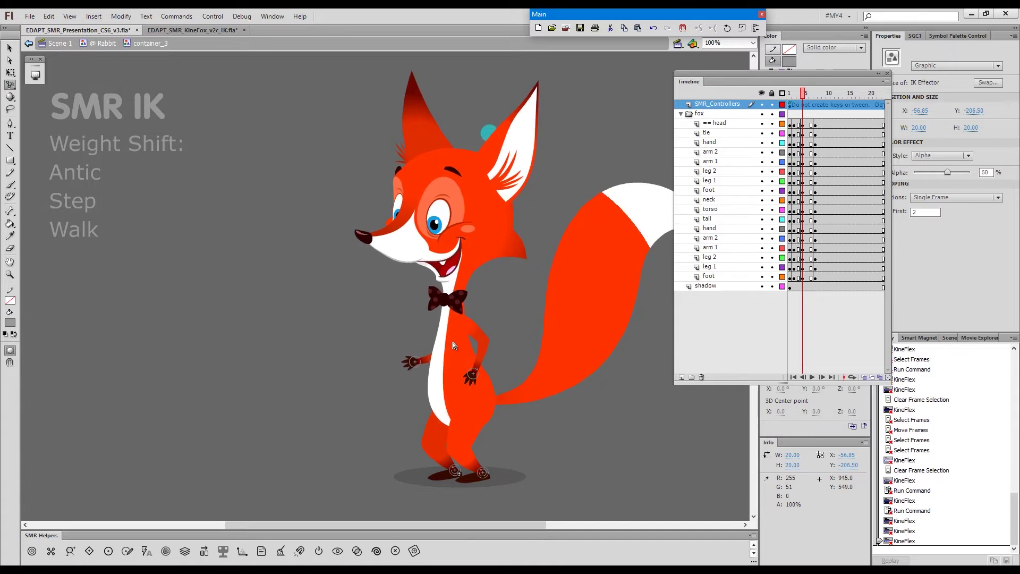
{"action": "left_click", "coordinate": [453, 333]}
{"action": "left_click_drag", "start_coordinate": [489, 133], "coordinate": [472, 137]}
On frame 7, shift and lean the torso backward and lift the far foot off the ground with its IK effector.
{"action": "left_click", "coordinate": [816, 96]}
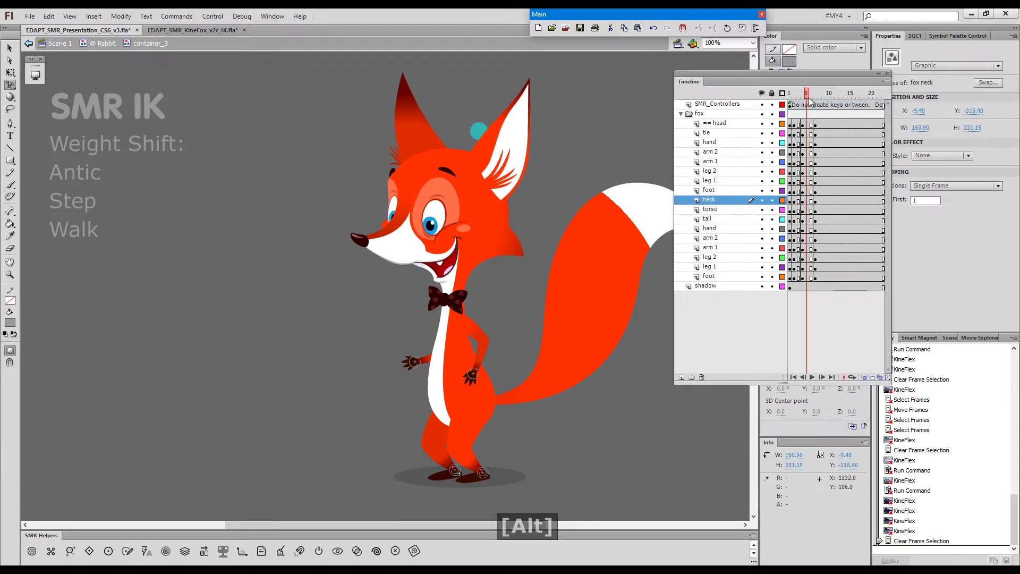
{"action": "left_click", "coordinate": [668, 298]}
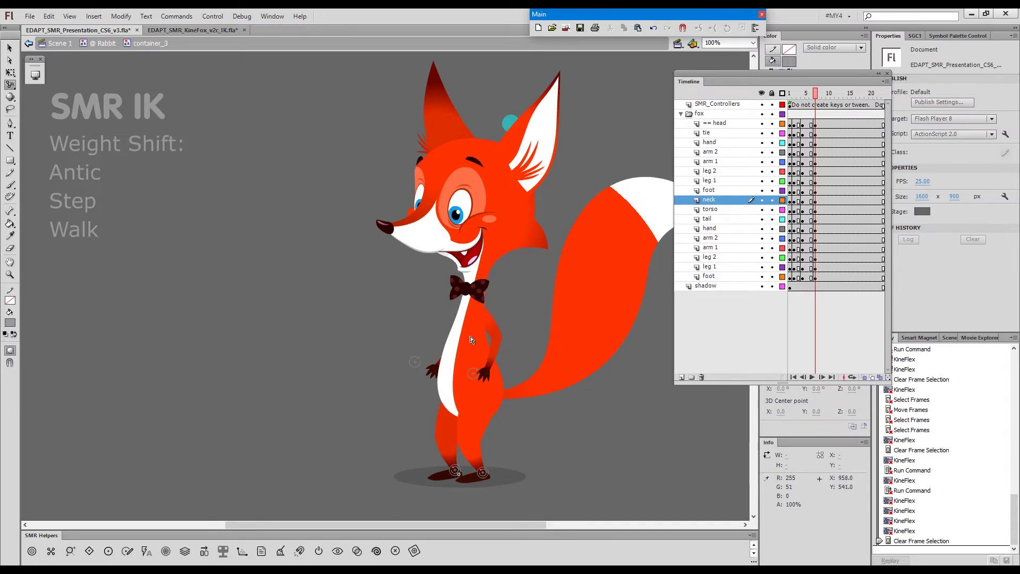
{"action": "left_click_drag", "start_coordinate": [470, 339], "coordinate": [509, 307]}
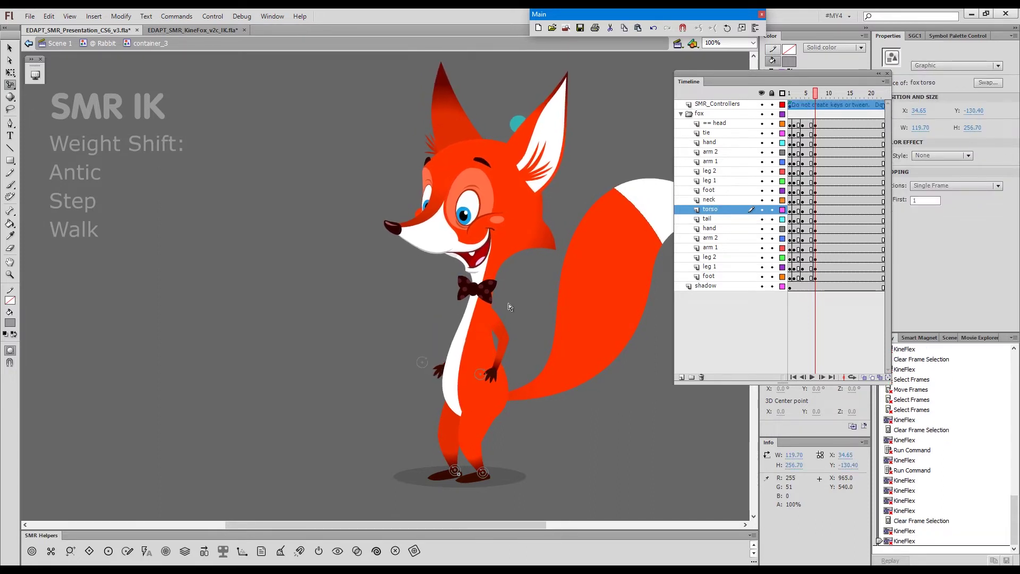
{"action": "key", "text": "shift"}
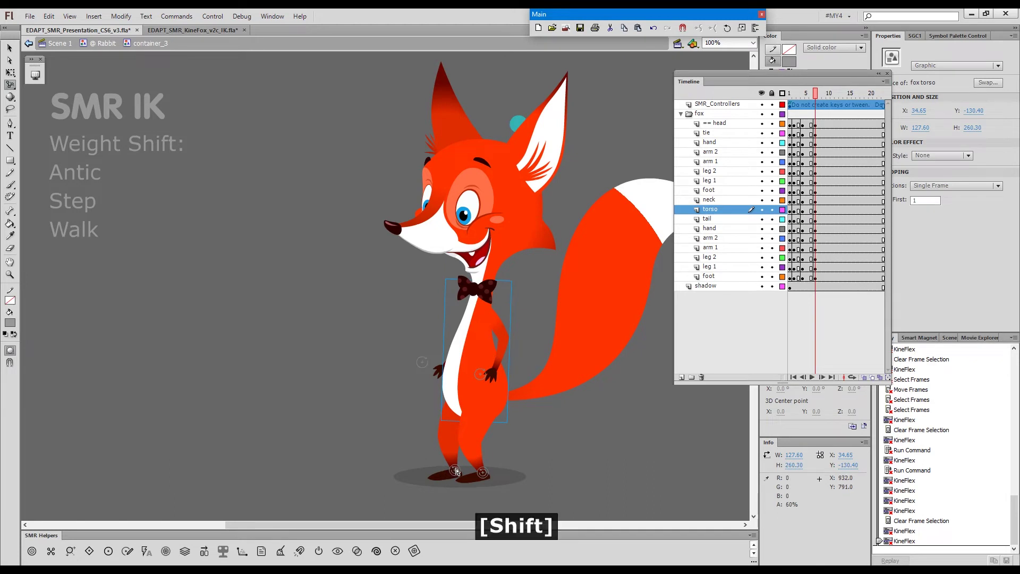
{"action": "left_click", "coordinate": [456, 472], "text": "shift"}
{"action": "left_click_drag", "start_coordinate": [454, 466], "coordinate": [435, 453]}
{"action": "left_click", "coordinate": [435, 453]}
Pull both hands back with their IK effectors to bend the arms, and adjust the angle of the lifted foot.
{"action": "left_click_drag", "start_coordinate": [483, 378], "coordinate": [507, 367]}
{"action": "left_click_drag", "start_coordinate": [426, 366], "coordinate": [444, 349]}
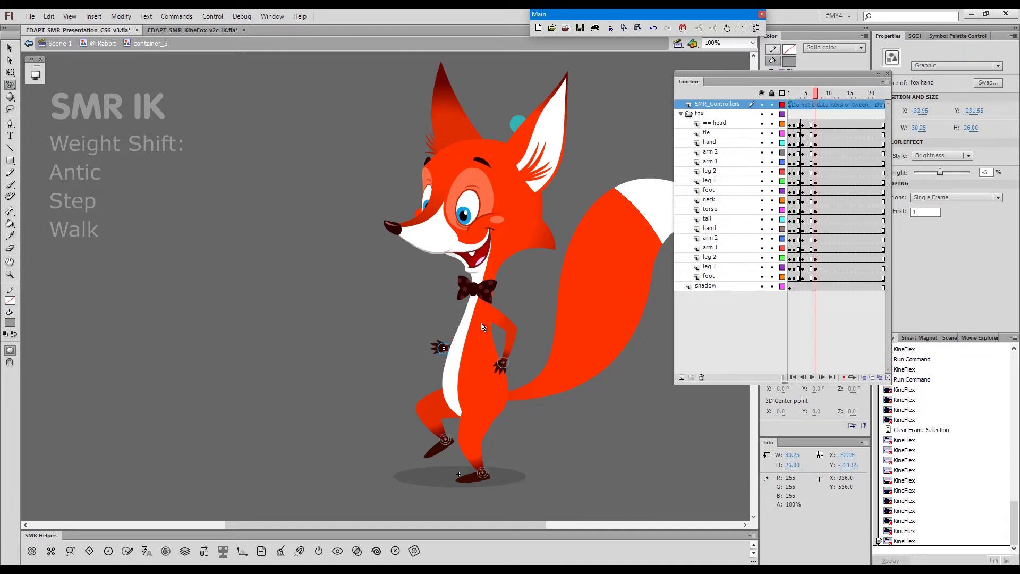
{"action": "left_click", "coordinate": [509, 351]}
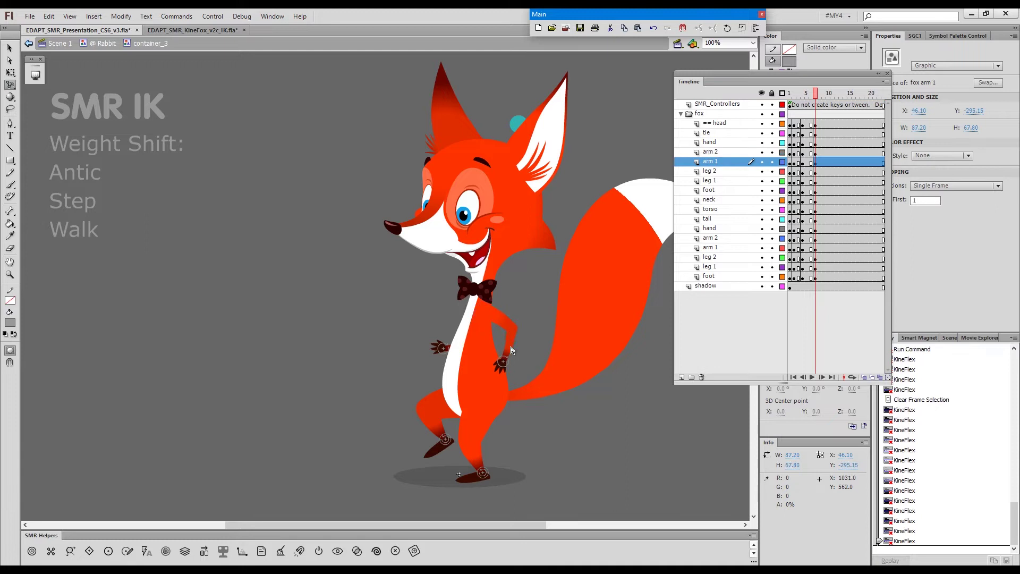
{"action": "left_click", "coordinate": [431, 457]}
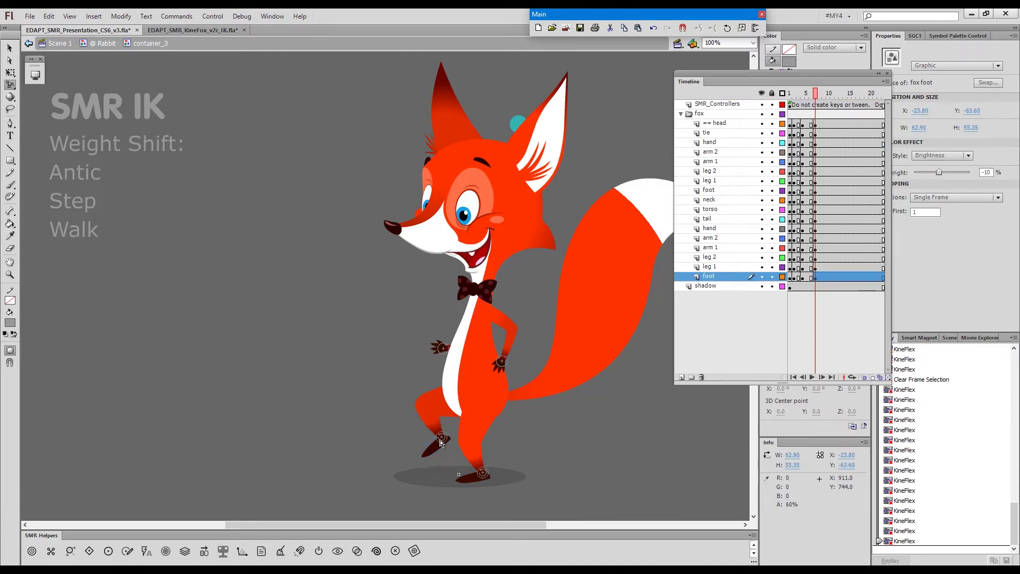
{"action": "left_click", "coordinate": [443, 439]}
Insert keyframes on all fox layers at frame 11.
{"action": "mouse_move", "coordinate": [815, 110]}
{"action": "left_mouse_down"}
{"action": "mouse_move", "coordinate": [802, 109]}
{"action": "mouse_move", "coordinate": [833, 111]}
{"action": "left_mouse_up"}
{"action": "left_click", "coordinate": [833, 115]}
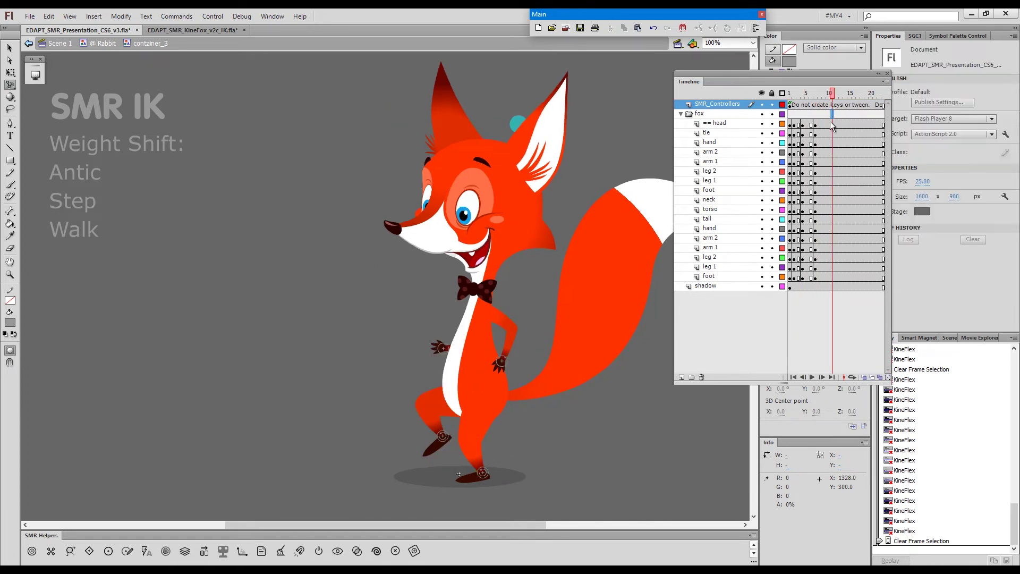
{"action": "key", "text": "x"}
{"action": "left_click", "coordinate": [511, 465]}
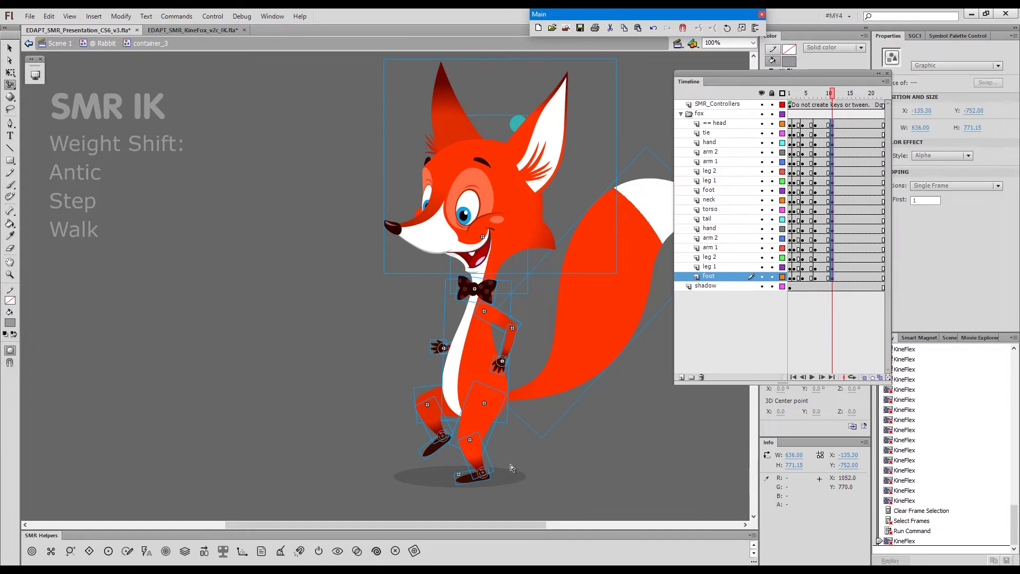
On frame 11, move the torso forward over the supporting leg and extend the raised foot ahead for the step.
{"action": "left_click", "coordinate": [444, 437]}
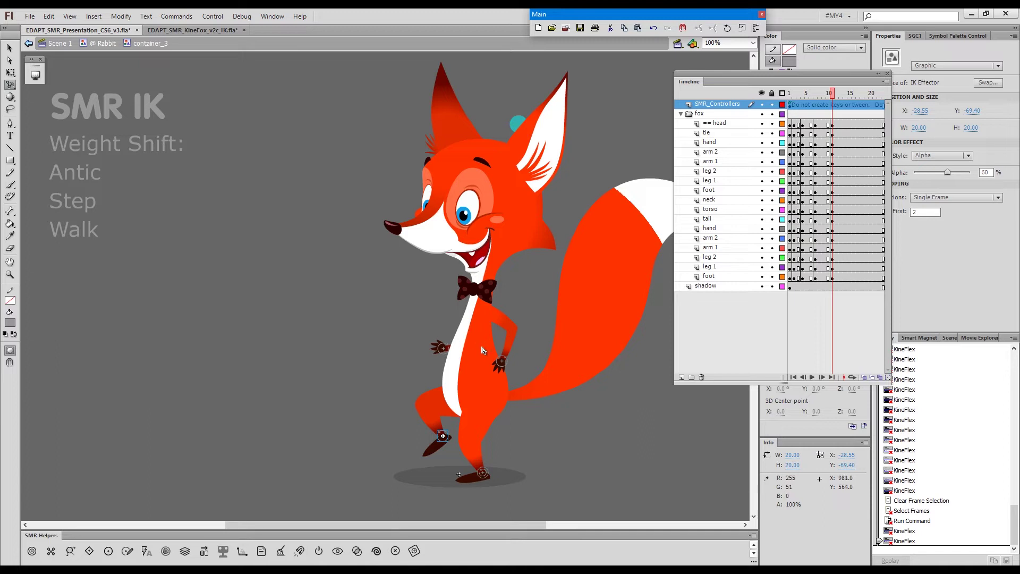
{"action": "key", "text": "shift"}
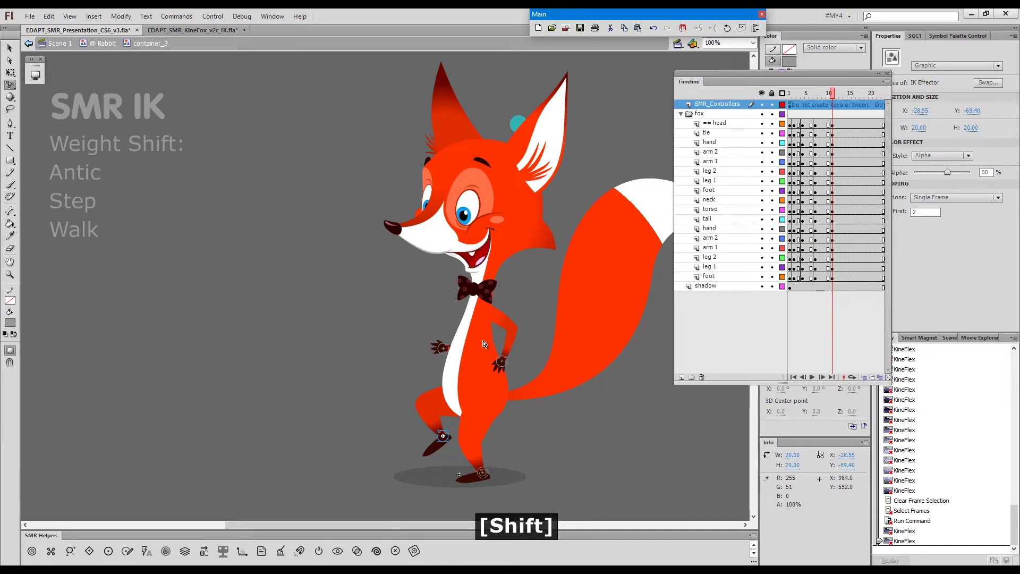
{"action": "left_click_drag", "start_coordinate": [485, 336], "coordinate": [443, 331]}
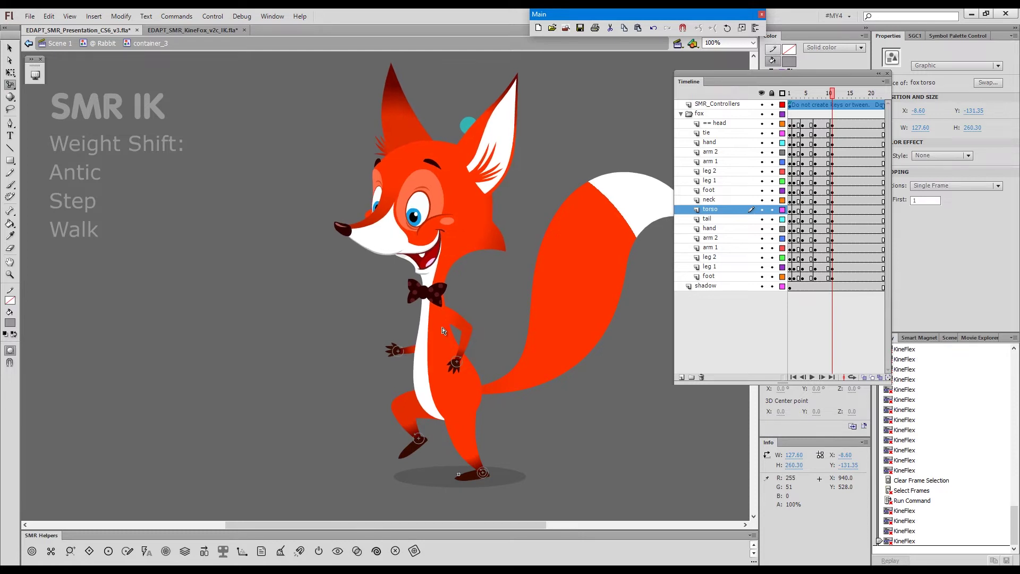
{"action": "left_click_drag", "start_coordinate": [422, 445], "coordinate": [396, 429]}
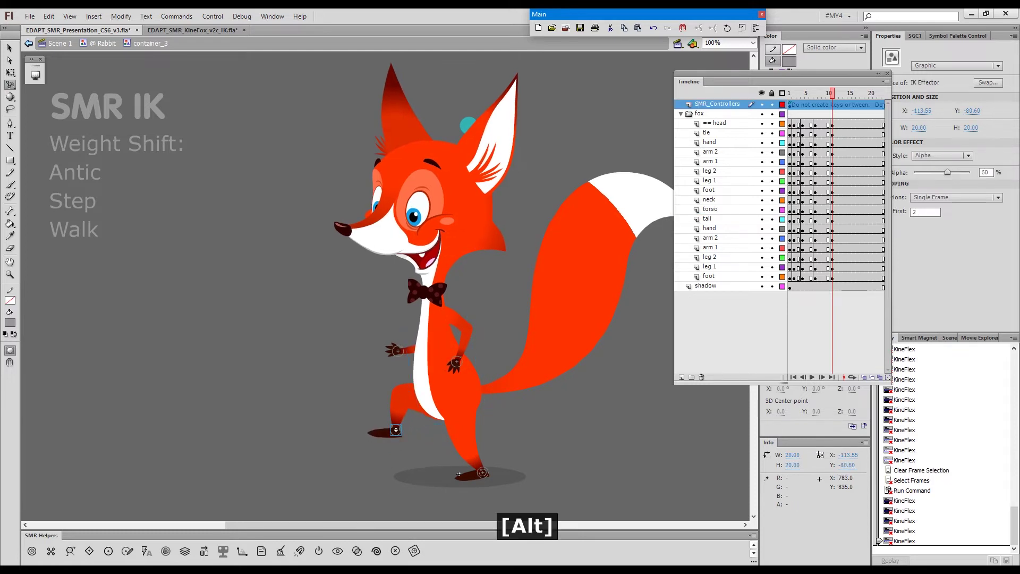
Swing the near hand forward across the belly and tilt the neck slightly forward.
{"action": "left_click_drag", "start_coordinate": [398, 354], "coordinate": [429, 375]}
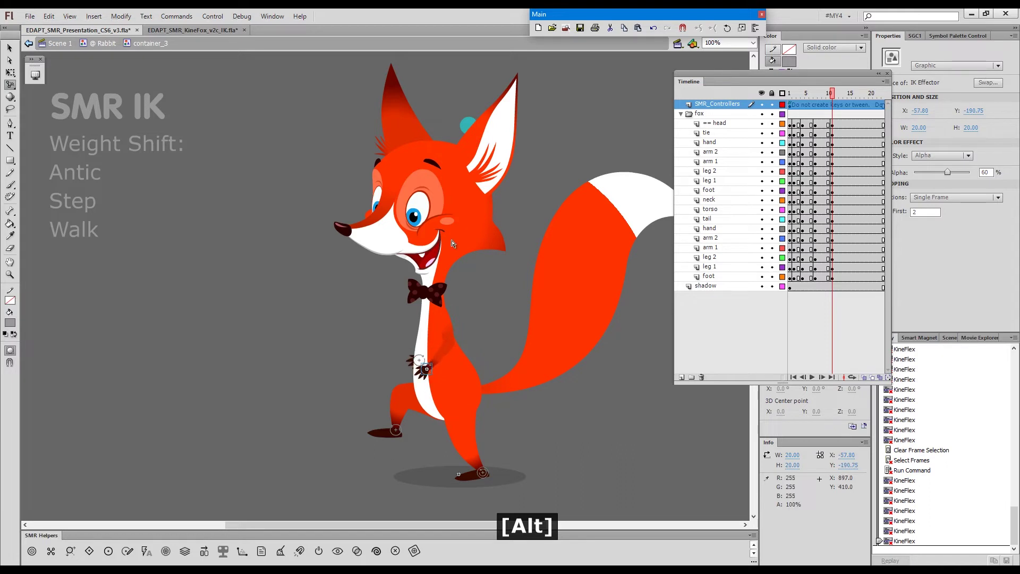
{"action": "left_click_drag", "start_coordinate": [468, 125], "coordinate": [463, 128]}
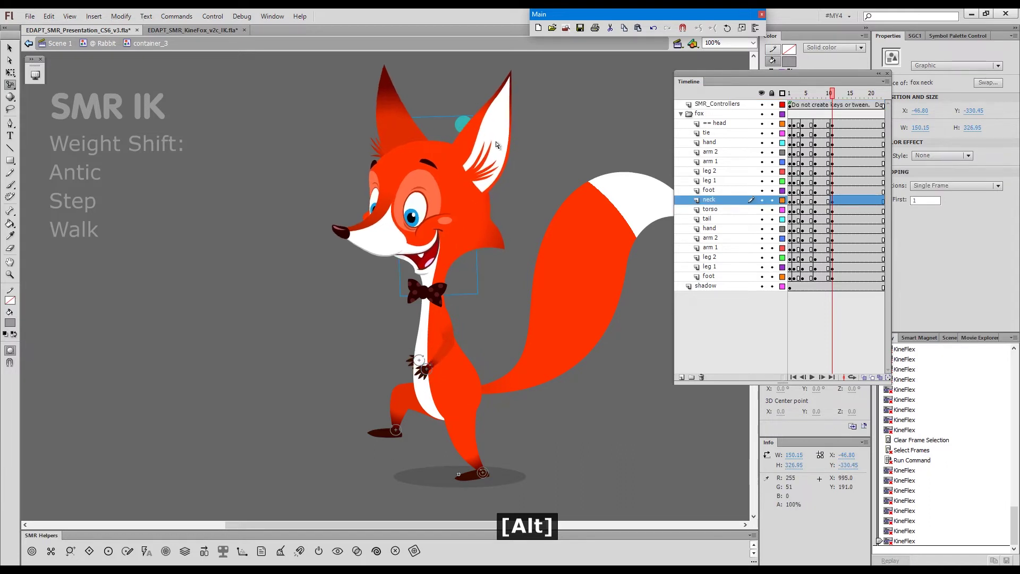
{"action": "mouse_move", "coordinate": [831, 96]}
{"action": "left_mouse_down"}
{"action": "mouse_move", "coordinate": [816, 96]}
{"action": "mouse_move", "coordinate": [833, 100]}
{"action": "left_mouse_up"}
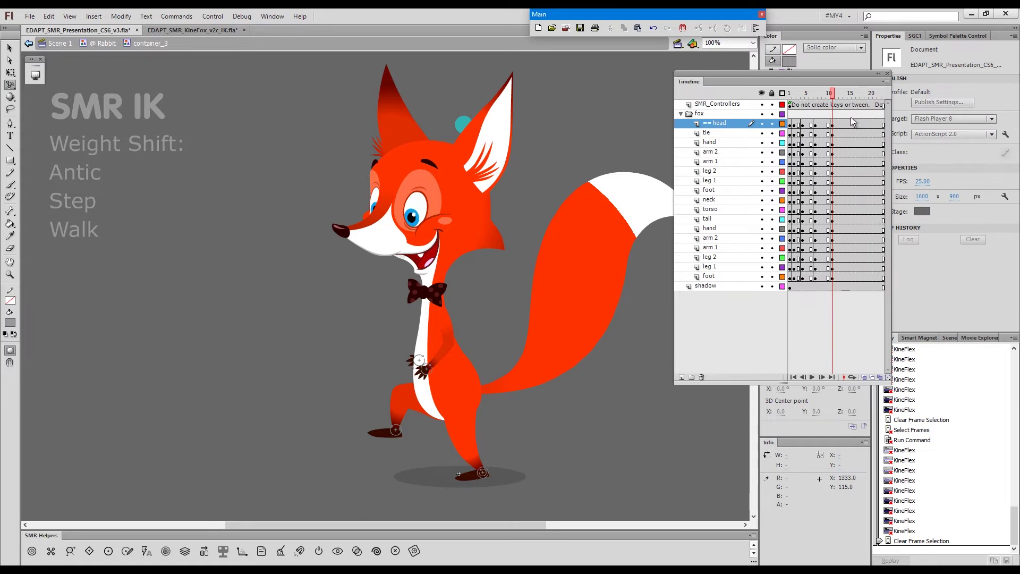
Key all fox layers at frame 15 and lower the torso forward with the leading foot reaching the ground.
{"action": "left_click", "coordinate": [849, 115]}
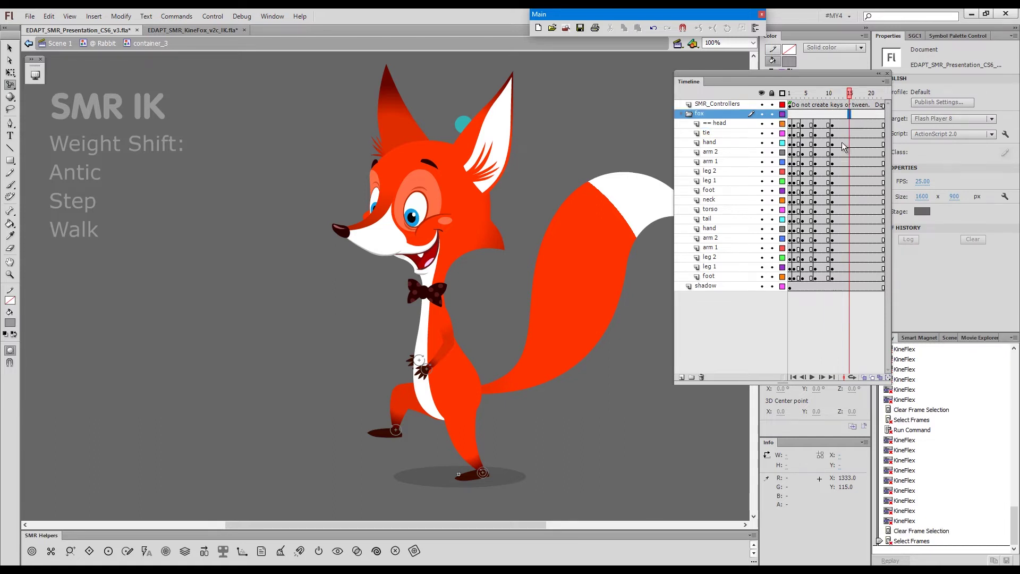
{"action": "key", "text": "x"}
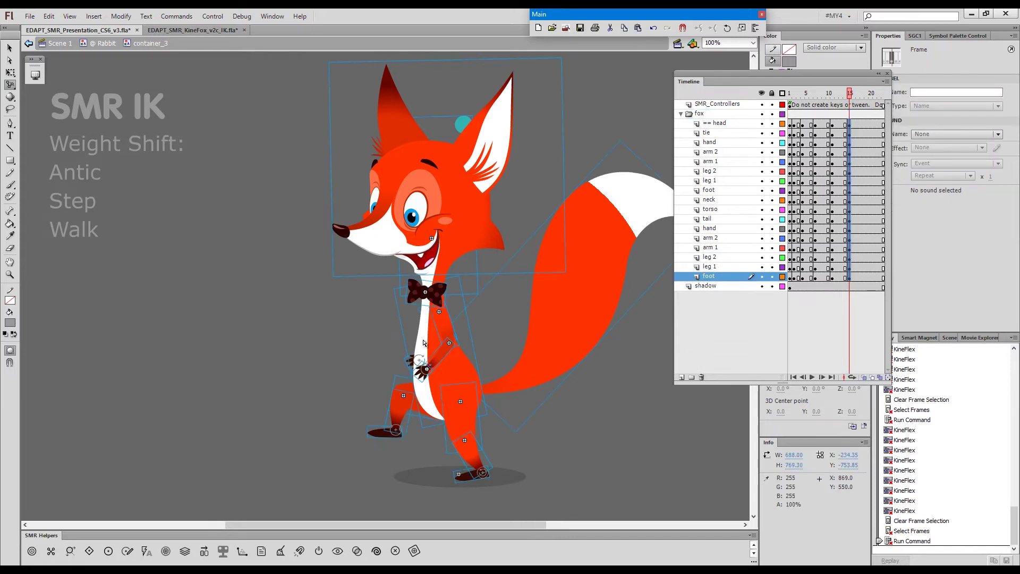
{"action": "left_click_drag", "start_coordinate": [427, 341], "coordinate": [408, 353]}
{"action": "left_click_drag", "start_coordinate": [374, 443], "coordinate": [369, 478]}
{"action": "left_click", "coordinate": [369, 477]}
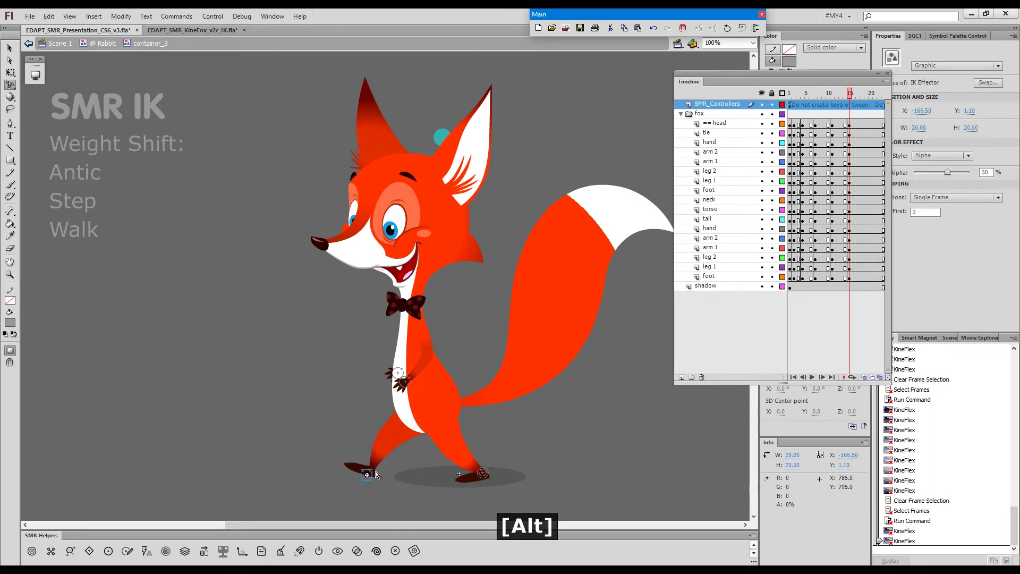
Stretch the leading leg farther forward and tilt its foot up to land on the heel.
{"action": "key", "text": "shift"}
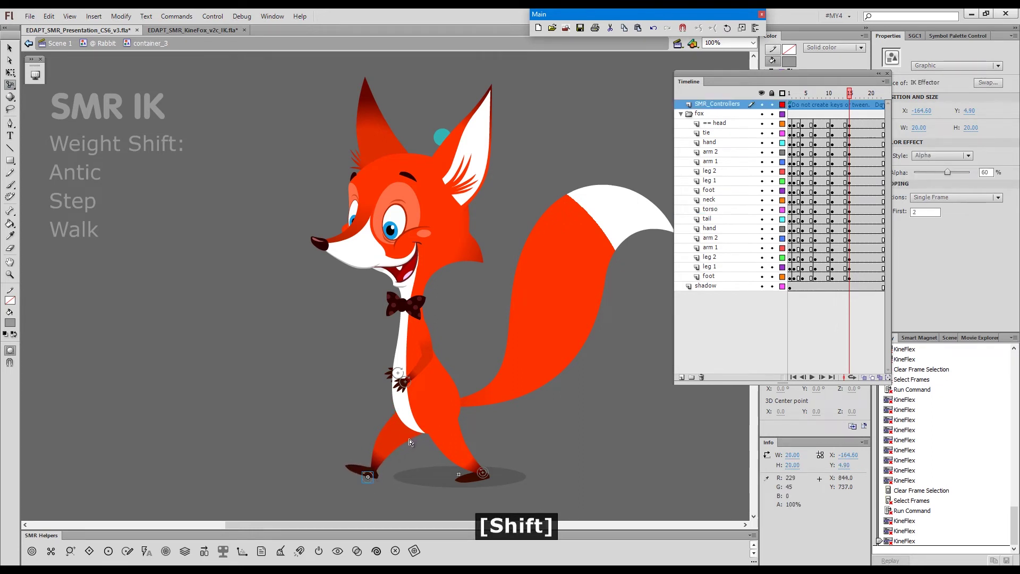
{"action": "left_click_drag", "start_coordinate": [410, 439], "coordinate": [404, 445]}
{"action": "left_click", "coordinate": [402, 445]}
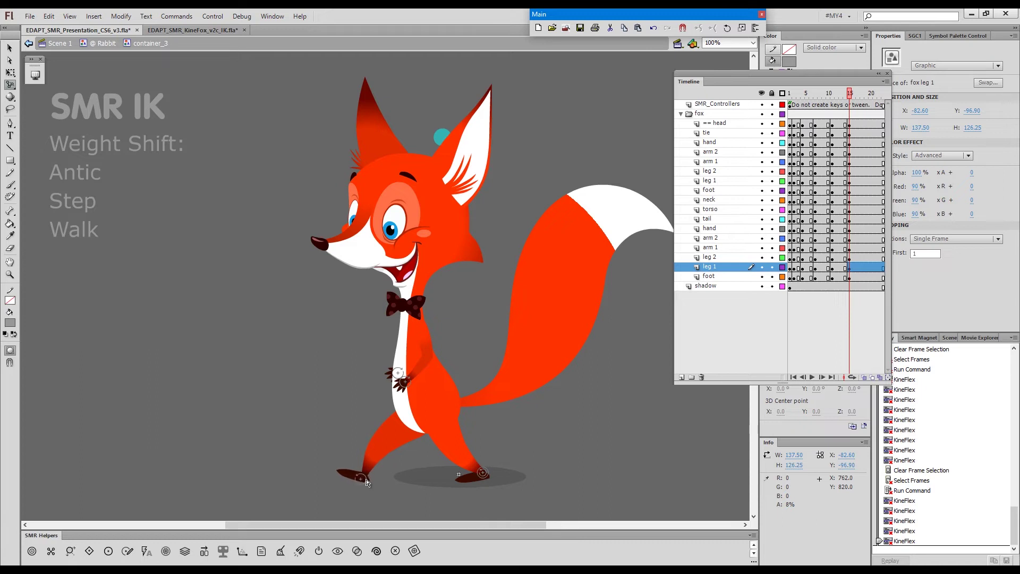
{"action": "left_click", "coordinate": [361, 479]}
{"action": "mouse_move", "coordinate": [347, 477]}
{"action": "left_mouse_down"}
{"action": "mouse_move", "coordinate": [353, 466]}
{"action": "mouse_move", "coordinate": [360, 481]}
{"action": "left_mouse_up"}
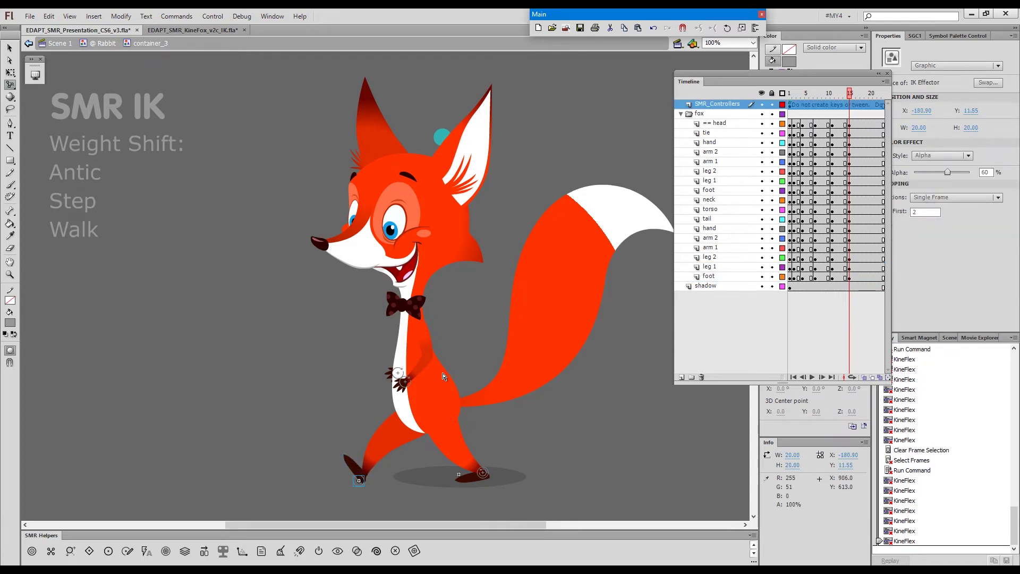
Swing the near hand forward and the far hand back behind the torso, and tilt the head slightly at frame 15.
{"action": "key", "text": "alt"}
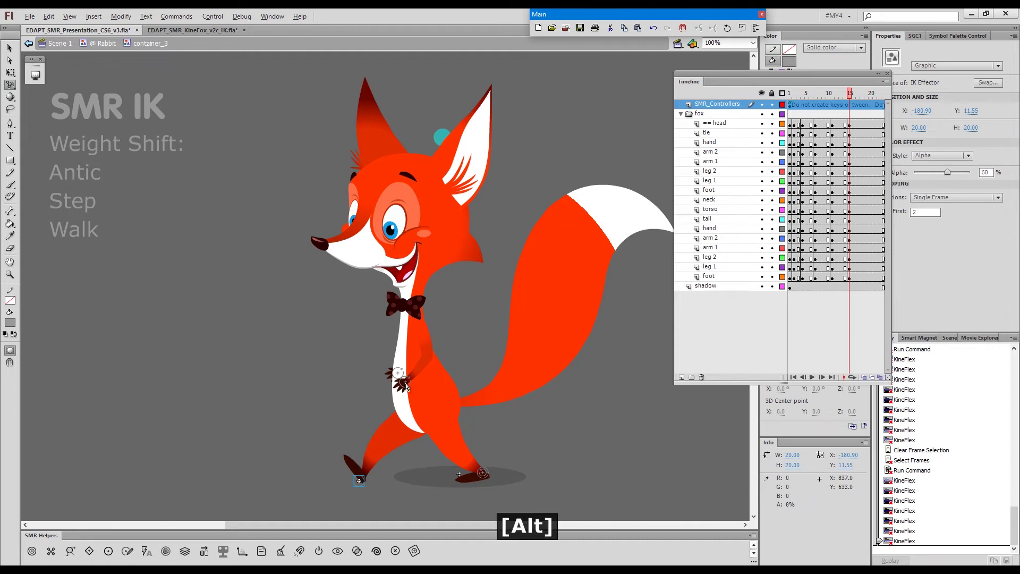
{"action": "left_click_drag", "start_coordinate": [407, 386], "coordinate": [439, 380]}
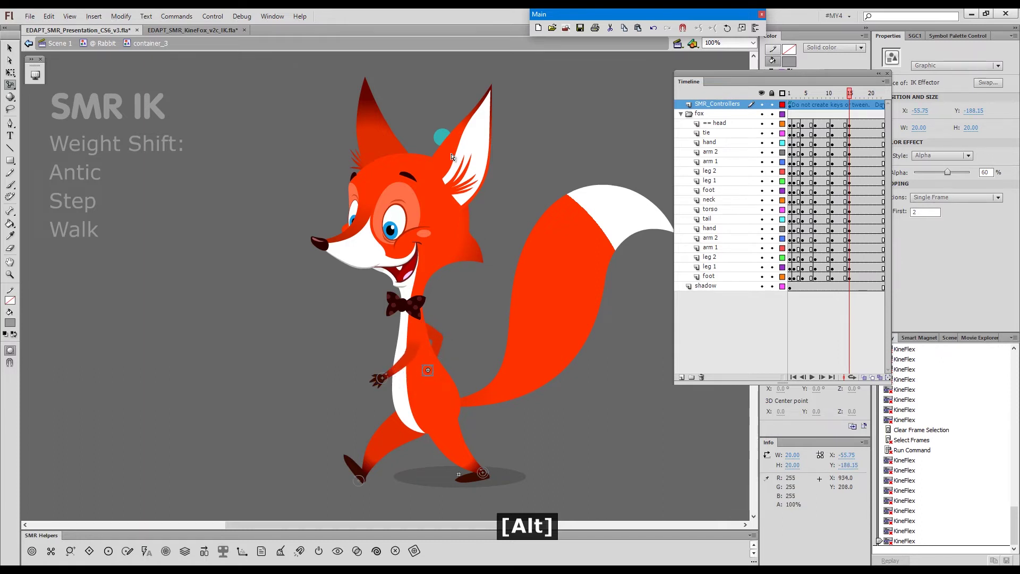
{"action": "left_click_drag", "start_coordinate": [441, 138], "coordinate": [436, 138]}
{"action": "left_click_drag", "start_coordinate": [335, 236], "coordinate": [333, 239]}
{"action": "left_click", "coordinate": [405, 306]}
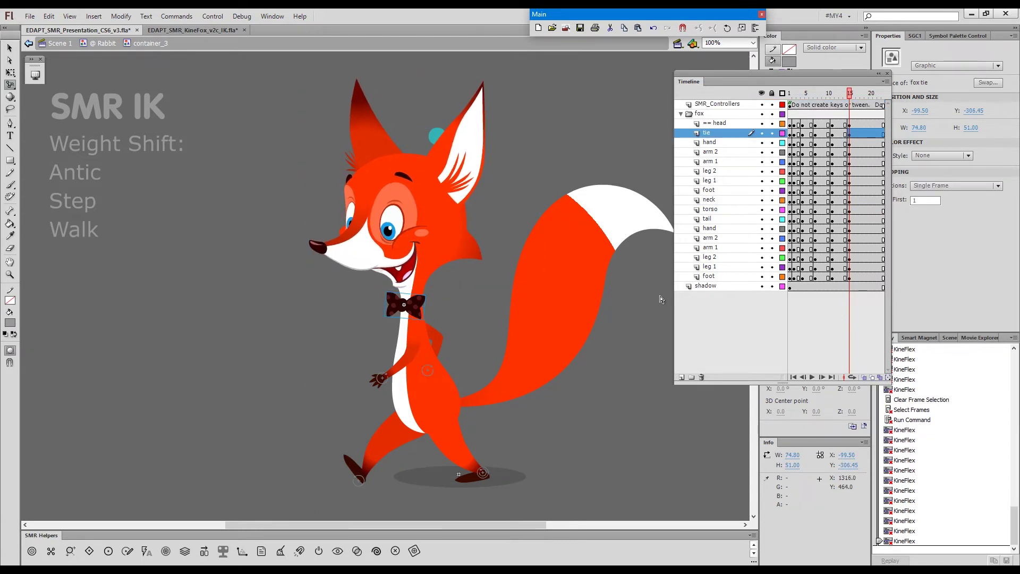
Insert keyframes on all fox layers at frame 18.
{"action": "left_click_drag", "start_coordinate": [841, 96], "coordinate": [860, 105]}
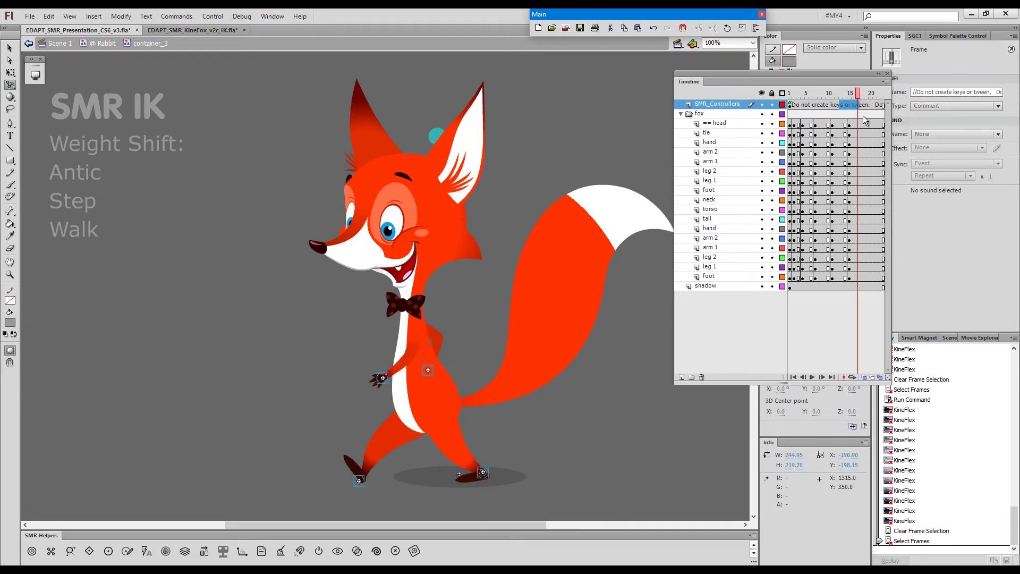
{"action": "left_click", "coordinate": [863, 114]}
{"action": "left_click", "coordinate": [868, 115]}
{"action": "left_click", "coordinate": [863, 116]}
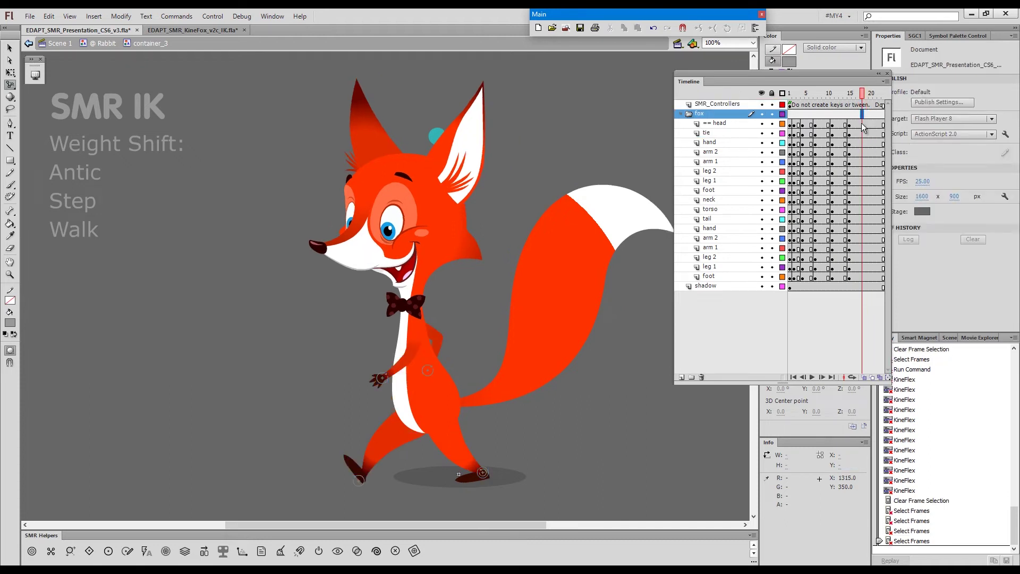
{"action": "key", "text": "x"}
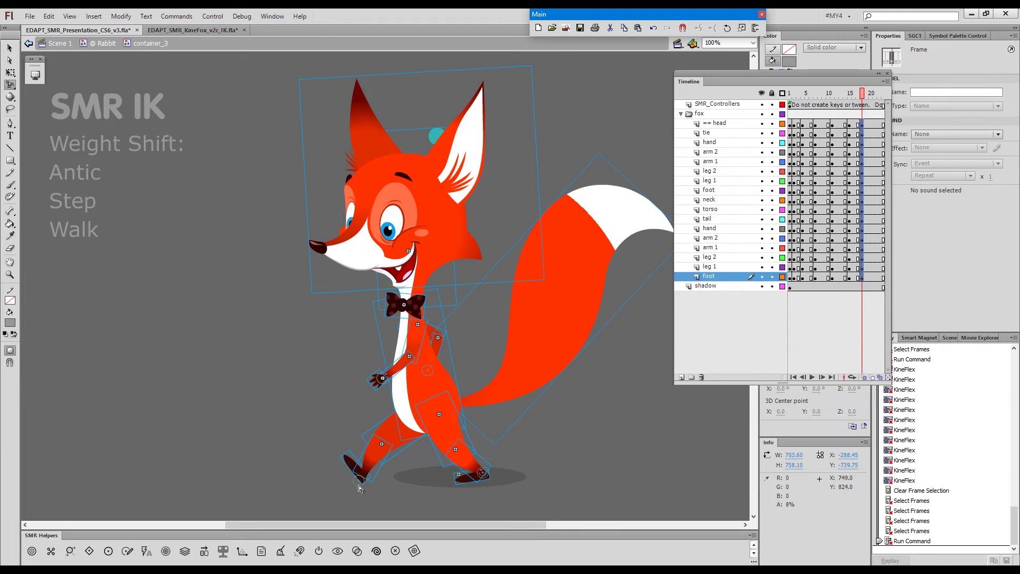
{"action": "left_click", "coordinate": [378, 503]}
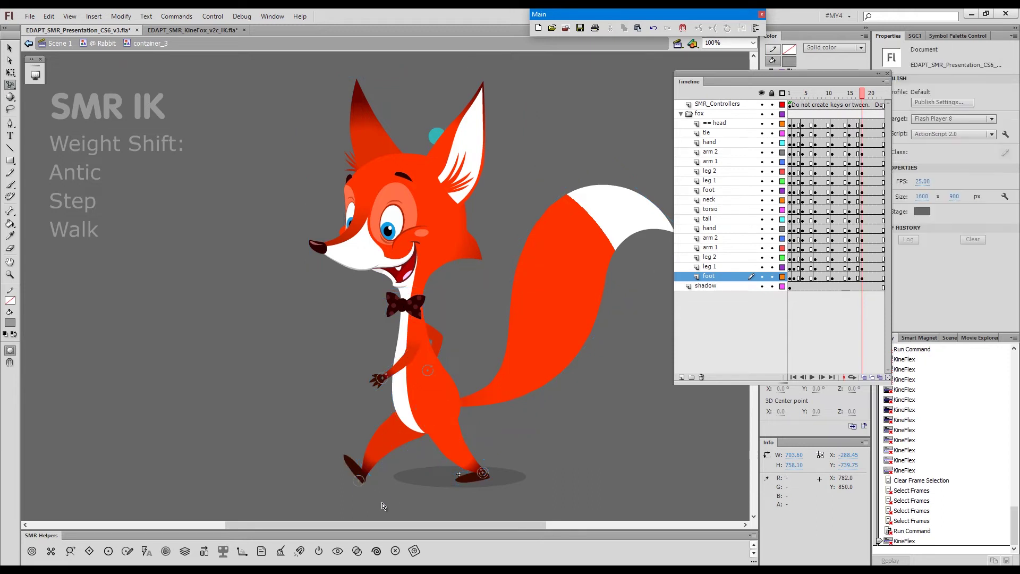
Realign the foot IK controllers to the ankles and shift the torso forward with the leading foot planted flat.
{"action": "key", "text": "grave"}
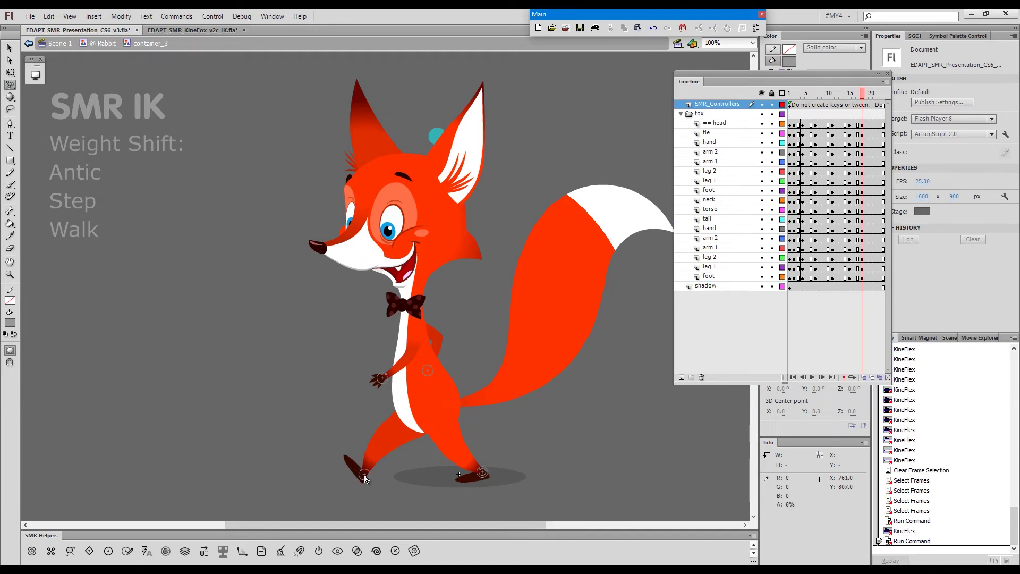
{"action": "left_click", "coordinate": [366, 479], "text": "alt+shift"}
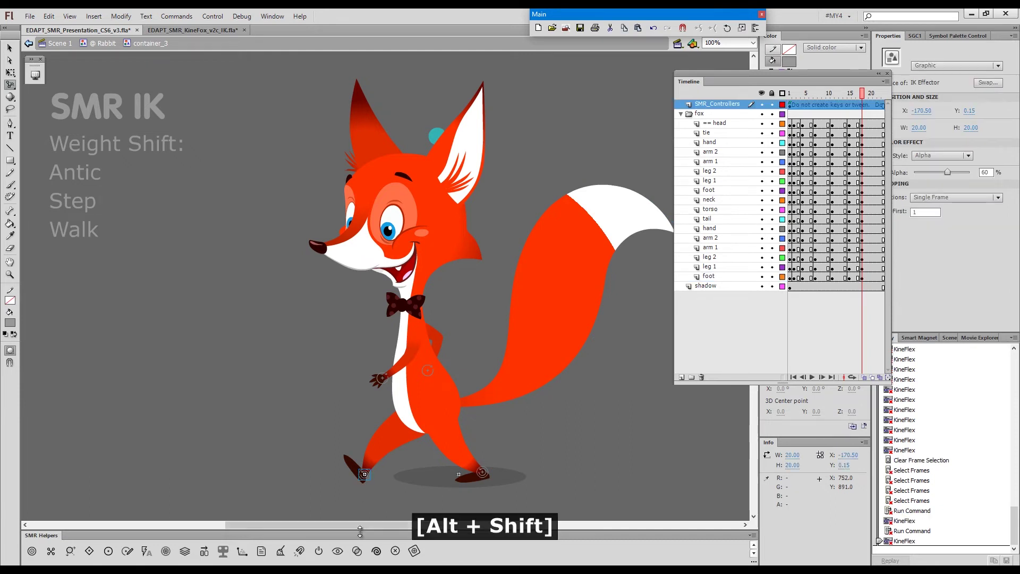
{"action": "left_click", "coordinate": [482, 472], "text": "alt+shift"}
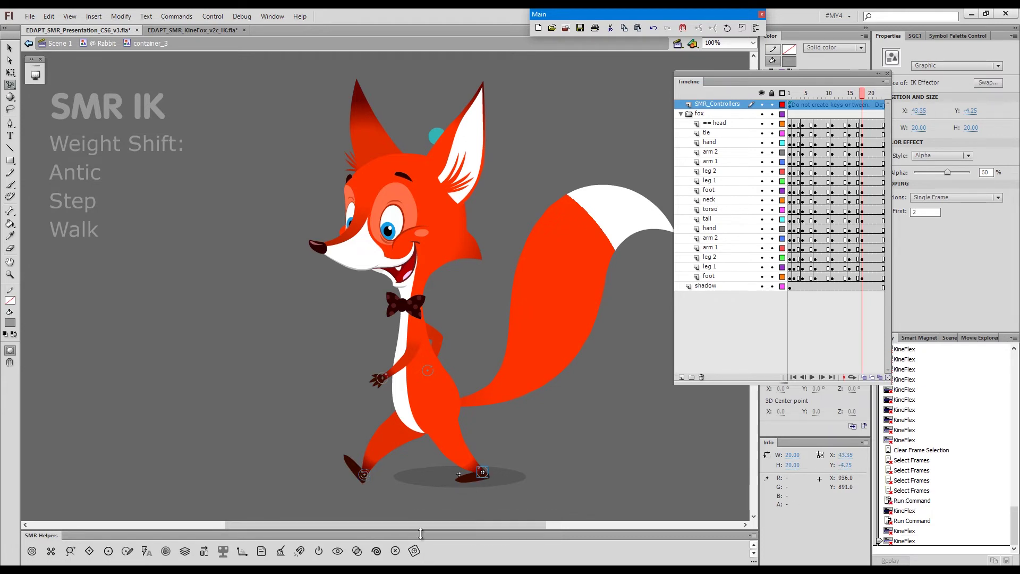
{"action": "key", "text": "shift"}
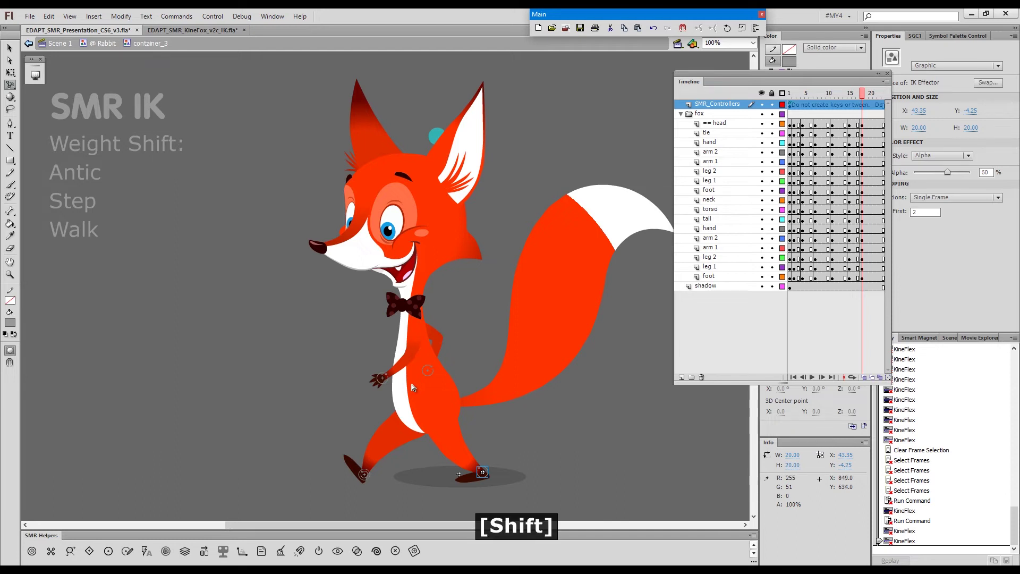
{"action": "left_click_drag", "start_coordinate": [414, 381], "coordinate": [381, 386]}
{"action": "key", "text": "alt"}
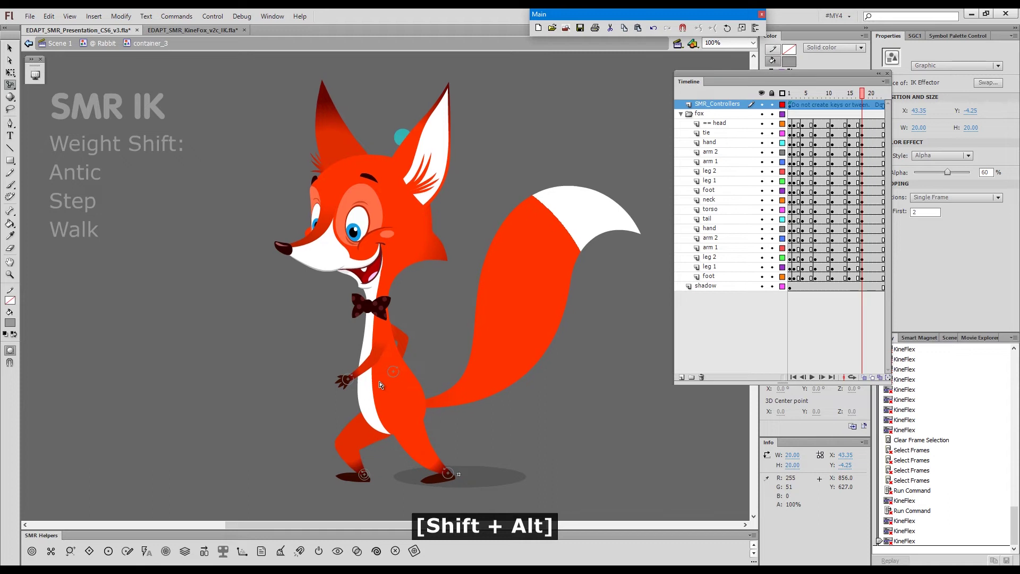
{"action": "left_click", "coordinate": [351, 480]}
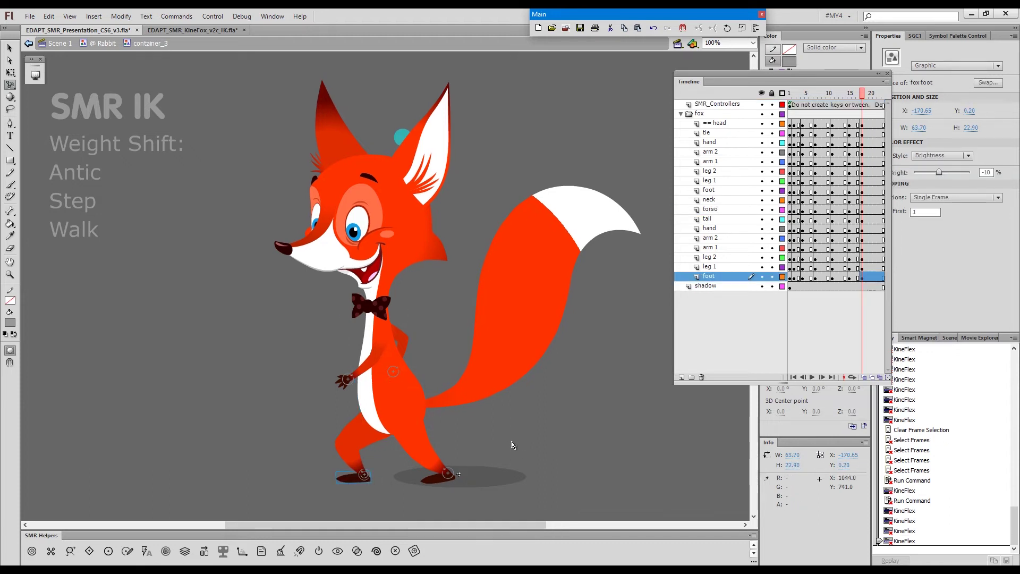
Turn on onion skinning for the preceding frames and raise the trailing heel so that foot rests on its toes.
{"action": "left_click", "coordinate": [865, 378]}
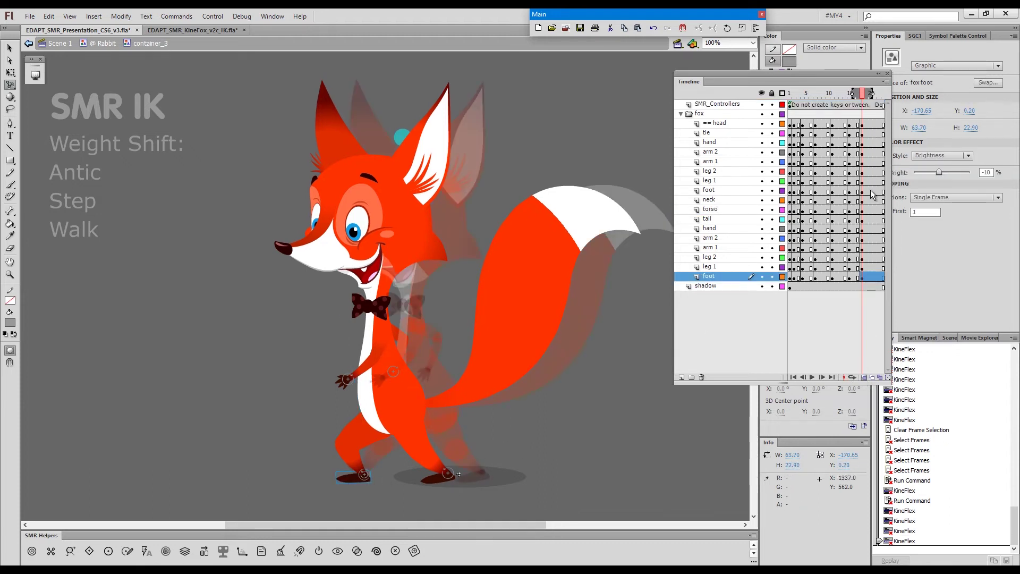
{"action": "left_click_drag", "start_coordinate": [872, 93], "coordinate": [864, 93]}
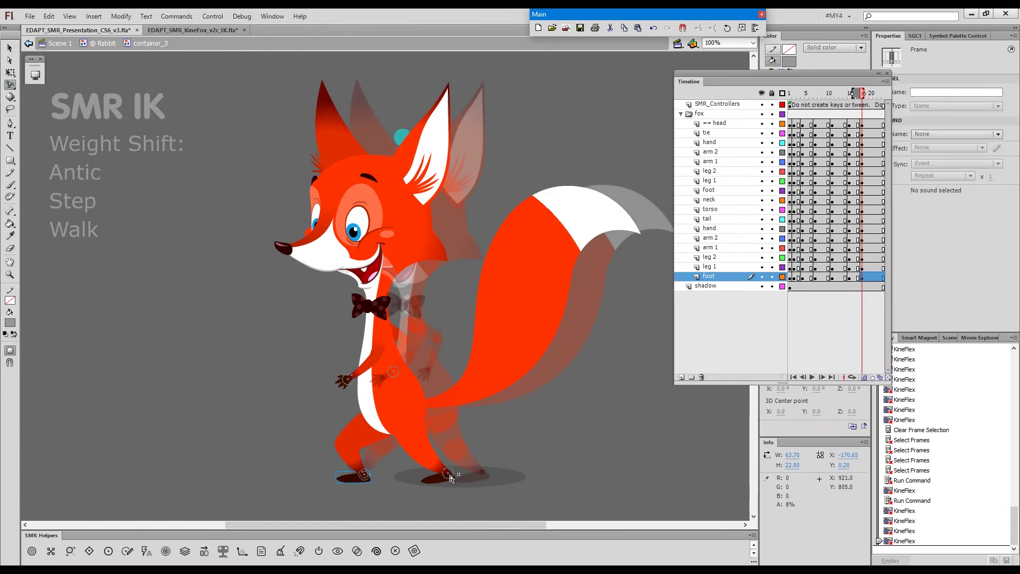
{"action": "left_click", "coordinate": [450, 479], "text": "alt"}
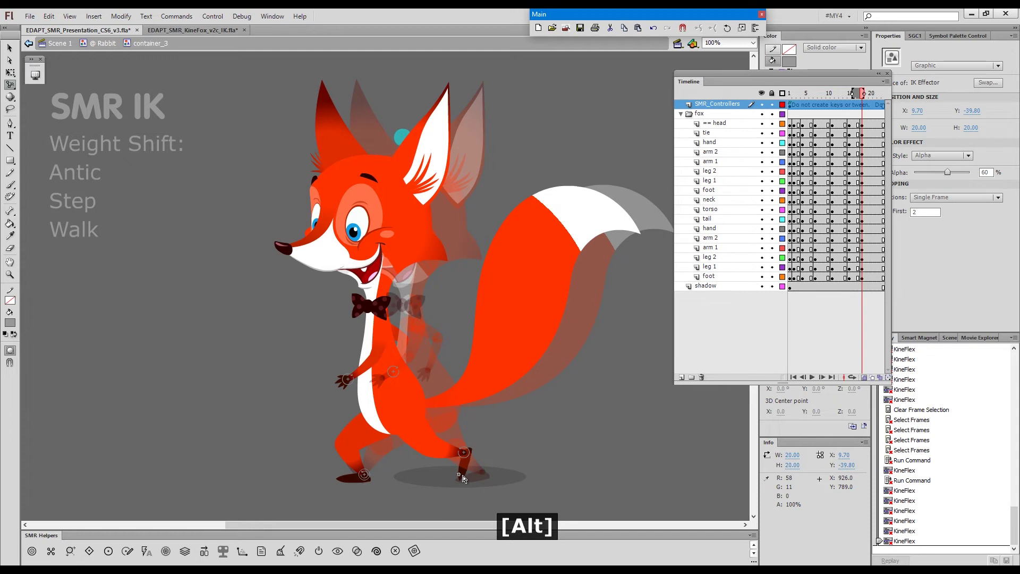
{"action": "left_click_drag", "start_coordinate": [461, 479], "coordinate": [464, 480]}
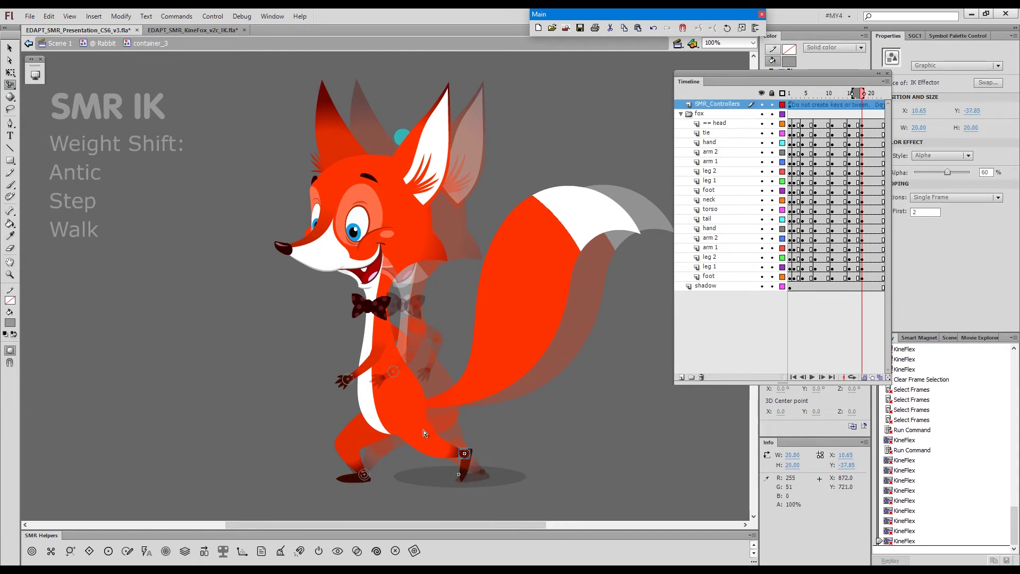
{"action": "left_click_drag", "start_coordinate": [414, 427], "coordinate": [418, 426]}
{"action": "left_click_drag", "start_coordinate": [470, 477], "coordinate": [462, 478]}
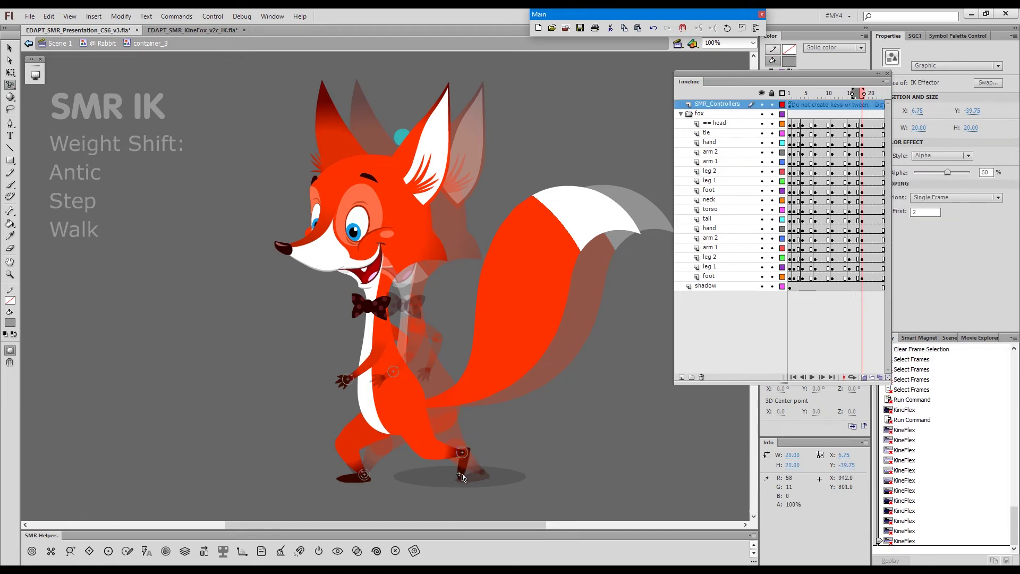
Fine-tune the trailing ankle and foot against the ghosted pose and nudge the torso slightly farther forward.
{"action": "left_click", "coordinate": [462, 477]}
{"action": "left_click", "coordinate": [472, 455]}
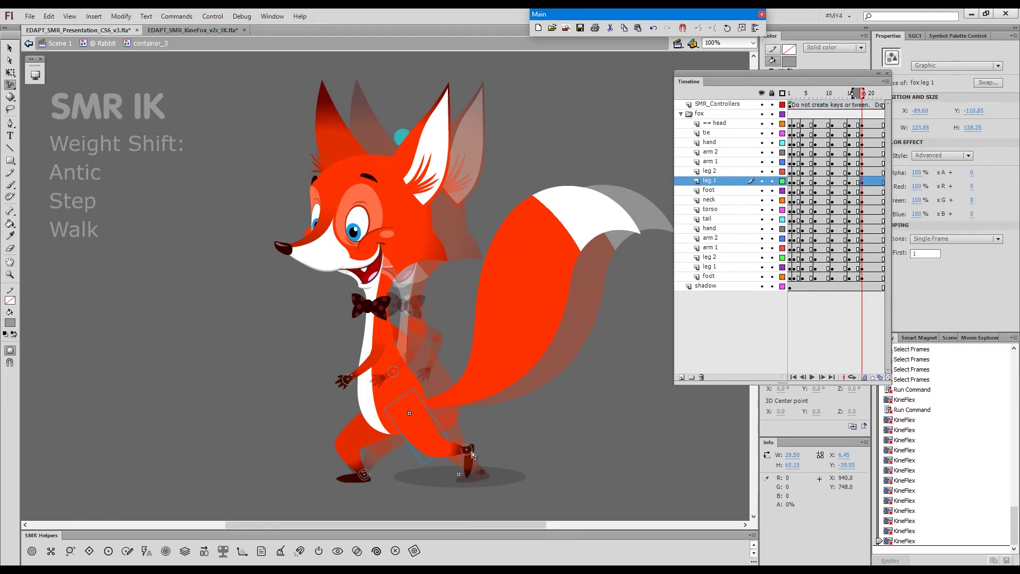
{"action": "left_click", "coordinate": [461, 476]}
{"action": "left_click", "coordinate": [460, 449], "text": "shift"}
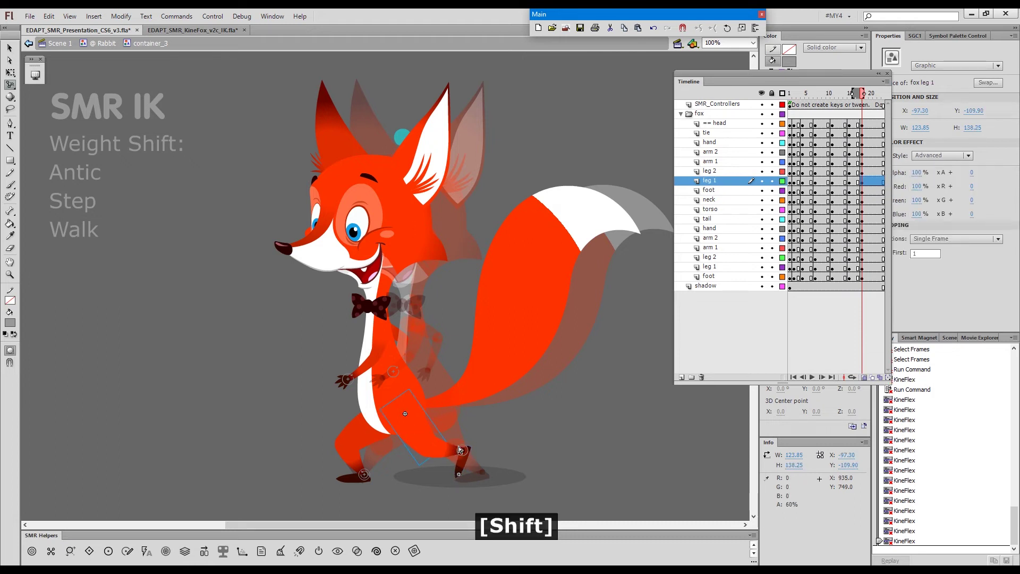
{"action": "left_click_drag", "start_coordinate": [466, 461], "coordinate": [470, 462]}
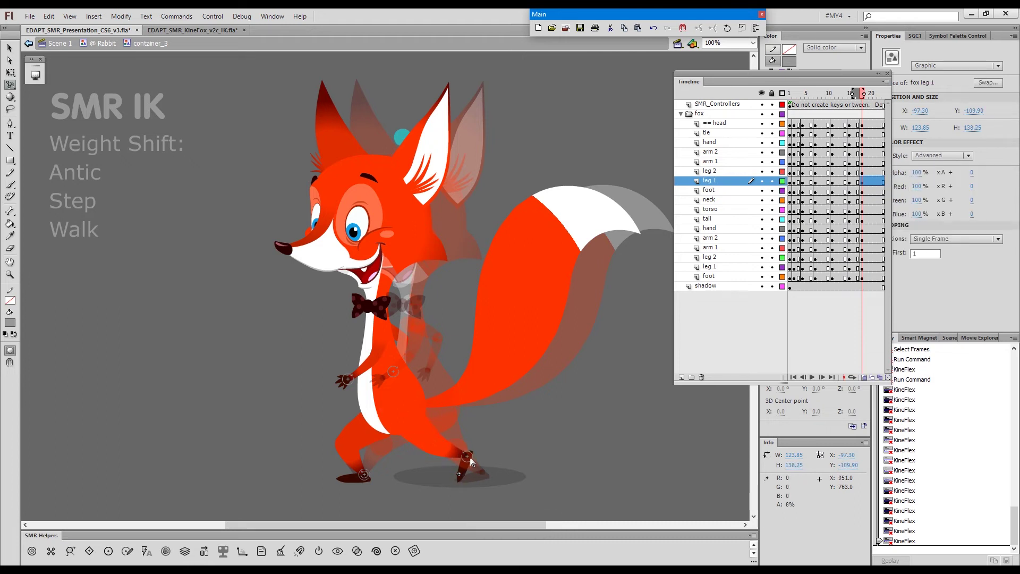
{"action": "left_click", "coordinate": [470, 456]}
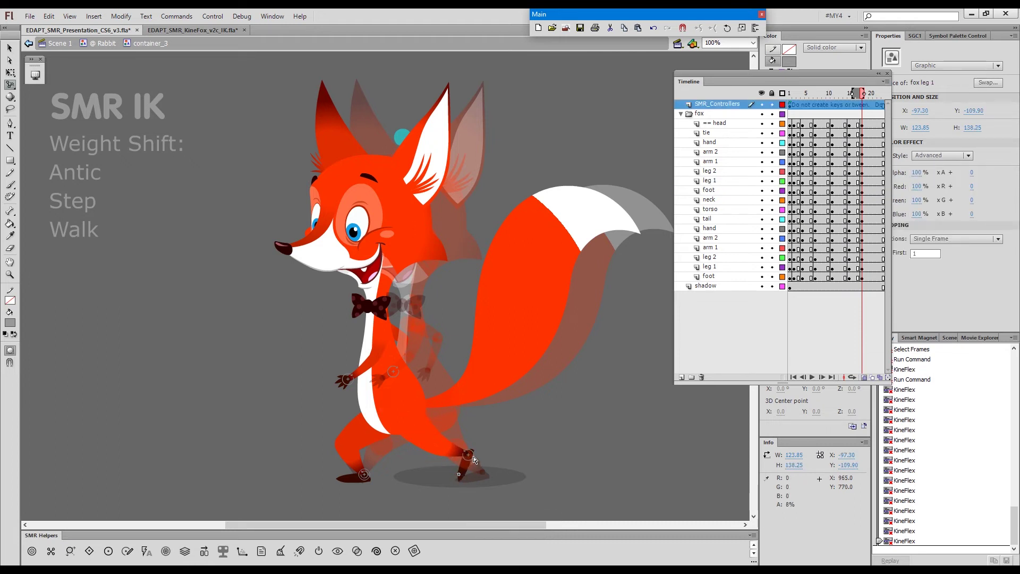
{"action": "key", "text": "shift"}
{"action": "left_click_drag", "start_coordinate": [377, 386], "coordinate": [373, 387]}
{"action": "left_click", "coordinate": [374, 389]}
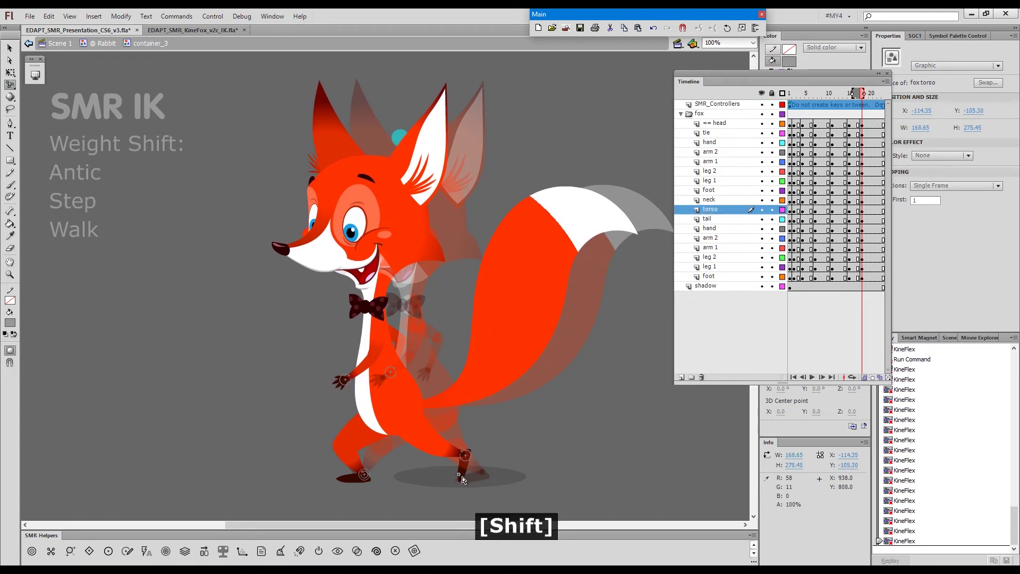
{"action": "left_click", "coordinate": [461, 478]}
Raise the near hand forward and adjust the far hand behind the torso, then turn off onion skinning.
{"action": "key", "text": "alt"}
{"action": "left_click", "coordinate": [332, 351]}
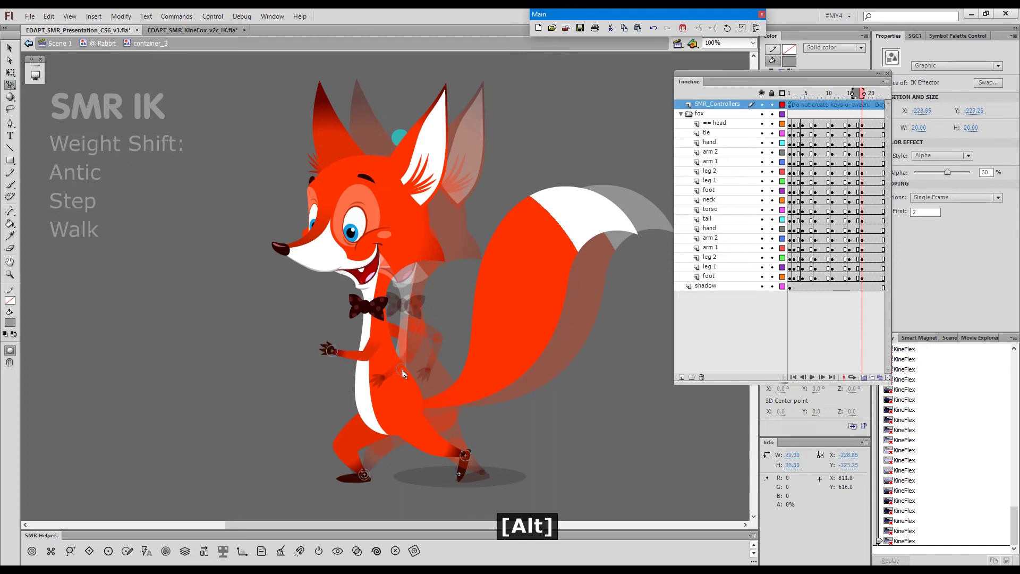
{"action": "left_click", "coordinate": [863, 378]}
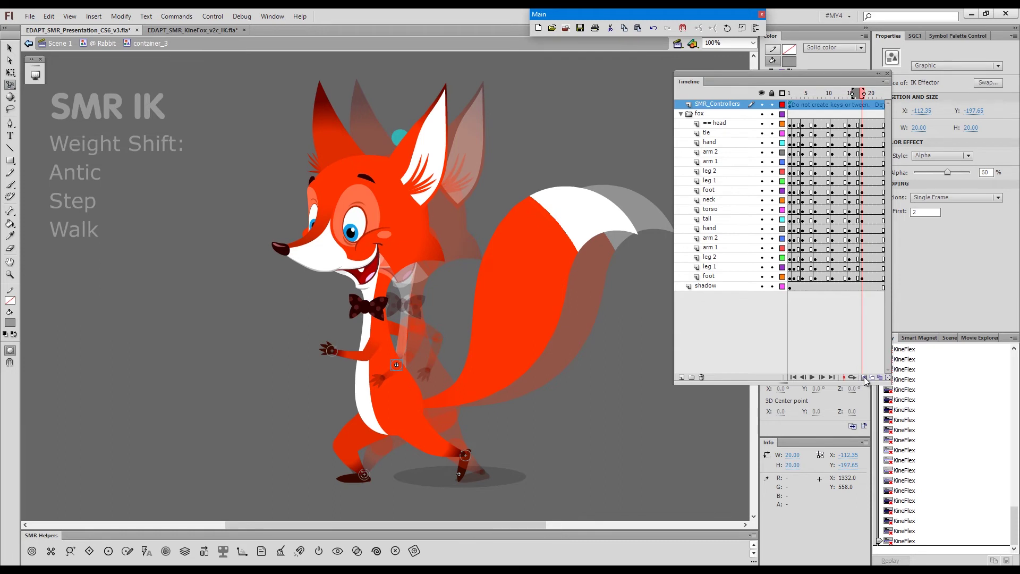
Lean the neck slightly forward and adjust the head's tilt on frame 18.
{"action": "key", "text": "alt"}
{"action": "left_click_drag", "start_coordinate": [307, 260], "coordinate": [304, 264]}
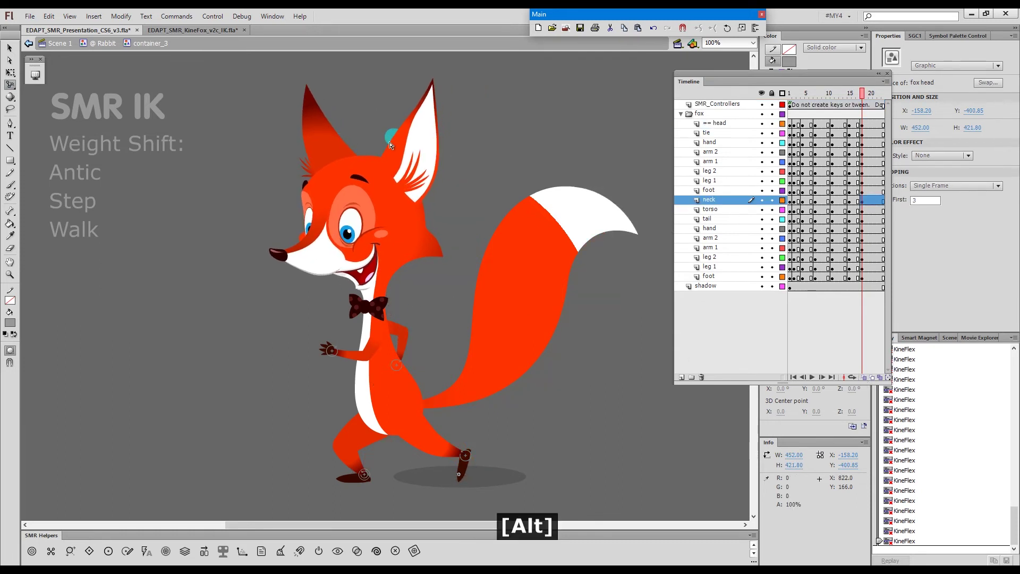
{"action": "left_click_drag", "start_coordinate": [380, 235], "coordinate": [383, 236]}
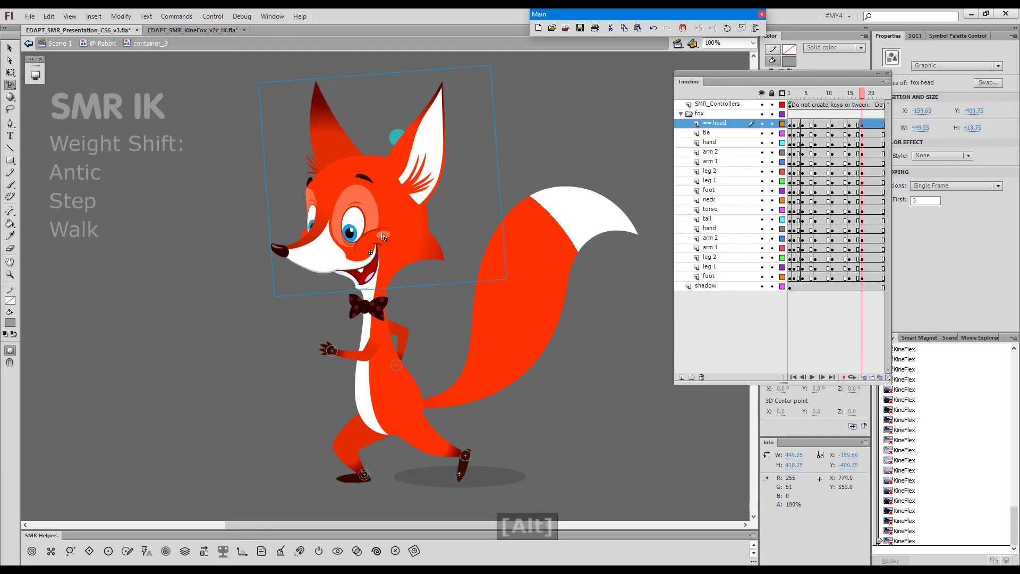
Widen the timeline and insert keyframes on all fox layers at frame 21.
{"action": "left_click_drag", "start_coordinate": [859, 96], "coordinate": [862, 164]}
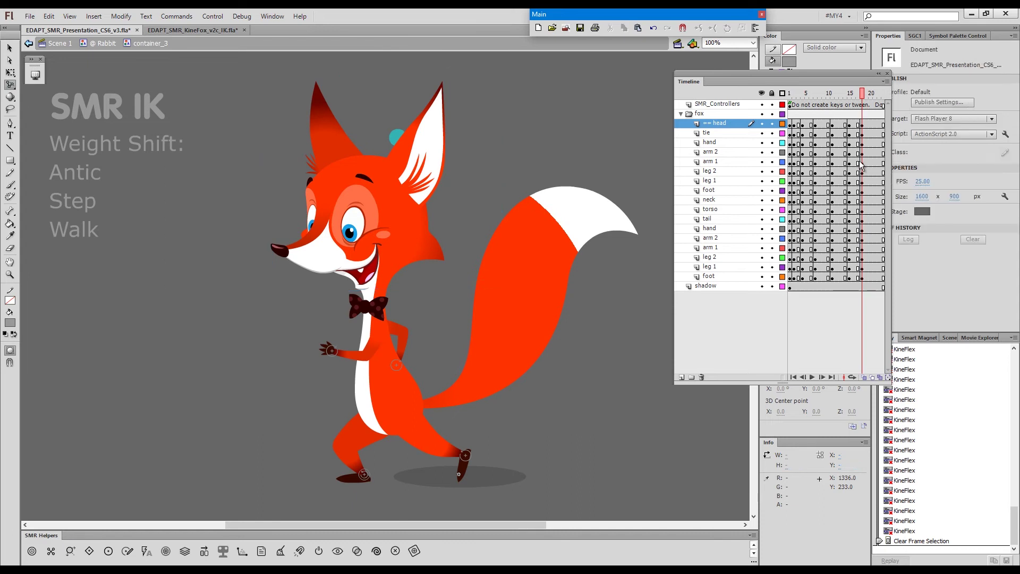
{"action": "left_click_drag", "start_coordinate": [888, 382], "coordinate": [920, 378]}
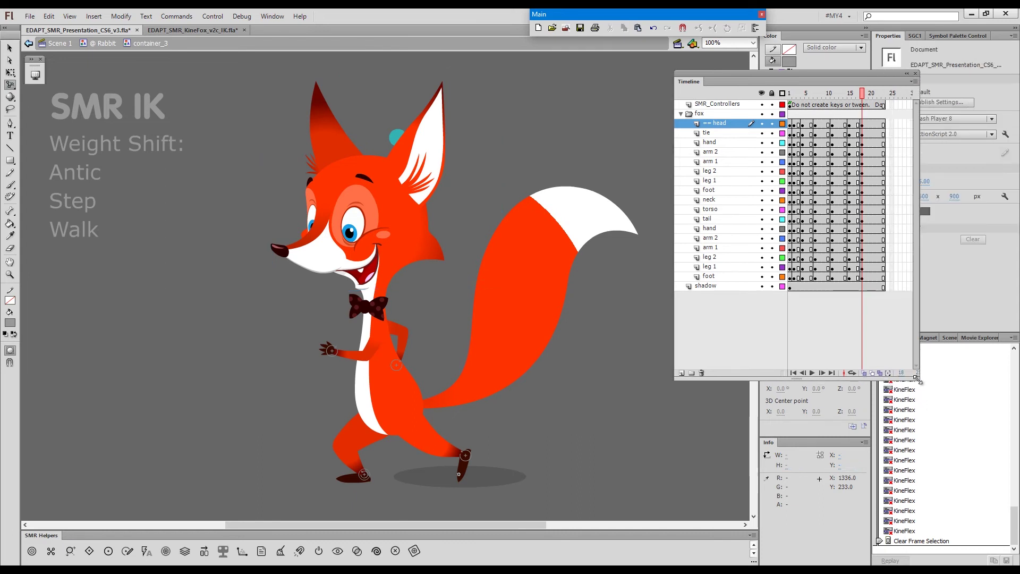
{"action": "left_click", "coordinate": [879, 114]}
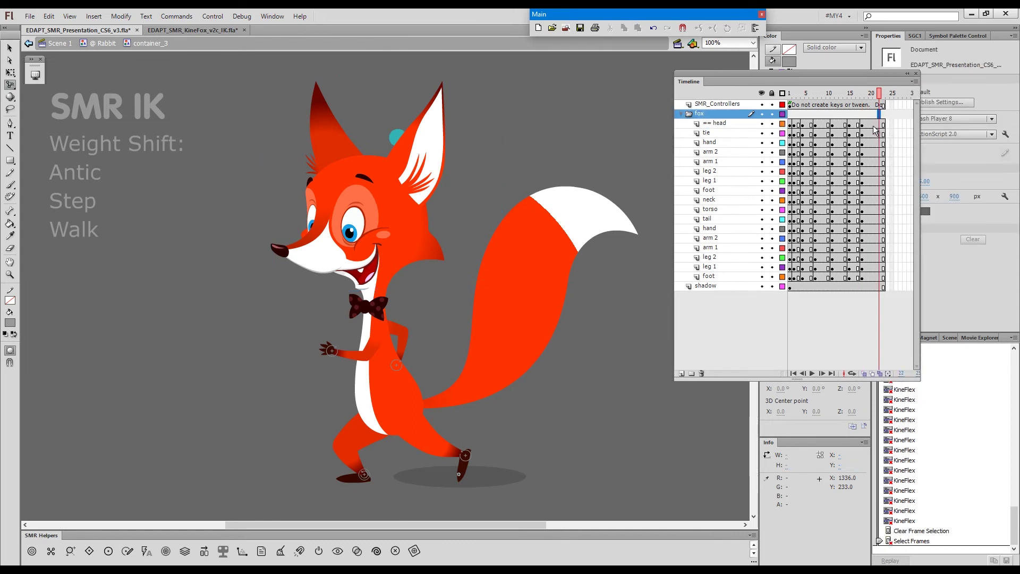
{"action": "key", "text": "x"}
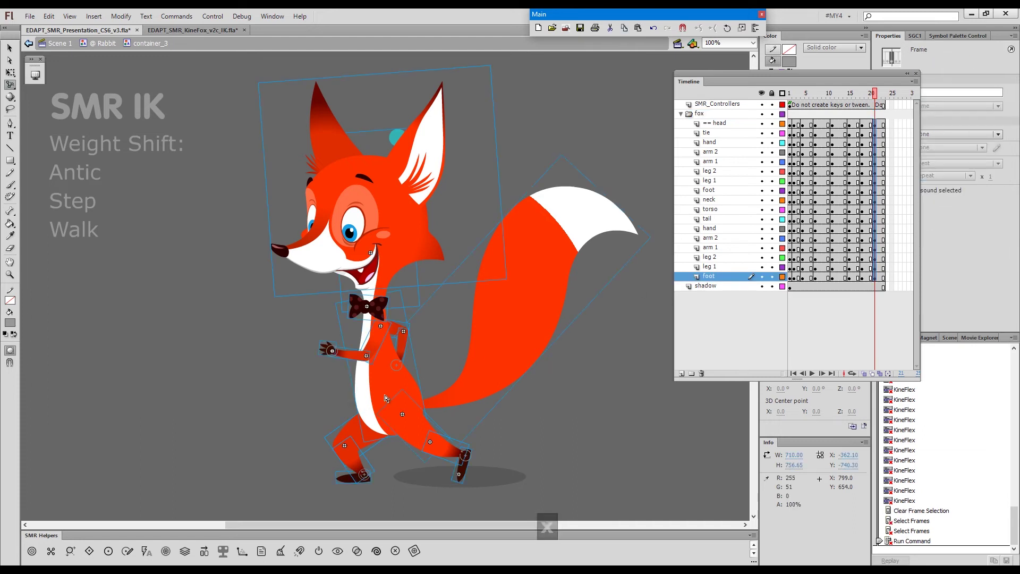
Move the torso up and forward over the planted leg and lower the near hand to the belly.
{"action": "key", "text": "shift"}
{"action": "left_click_drag", "start_coordinate": [391, 388], "coordinate": [375, 375]}
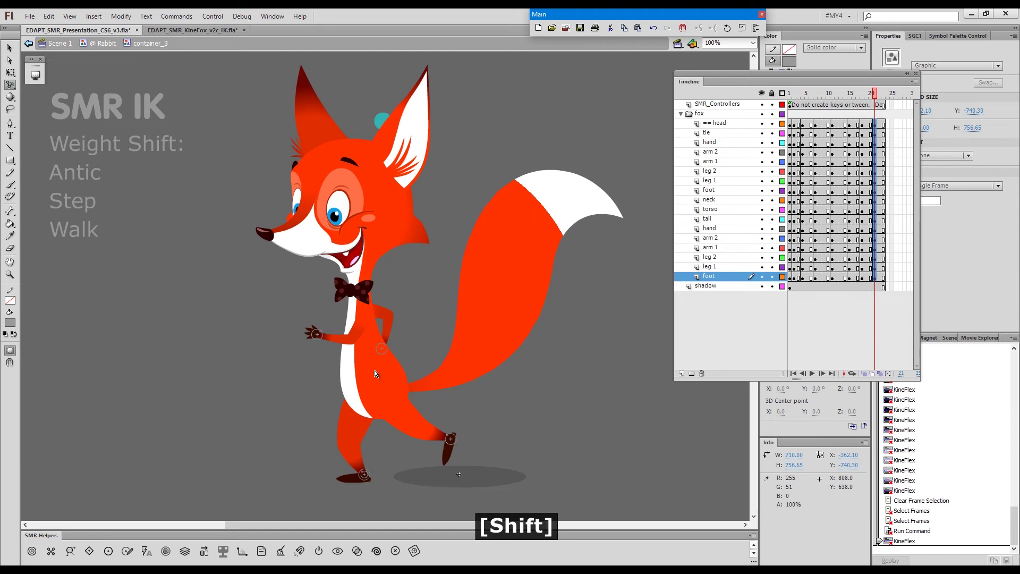
{"action": "left_click", "coordinate": [322, 340], "text": "shift"}
{"action": "left_click_drag", "start_coordinate": [318, 337], "coordinate": [327, 361]}
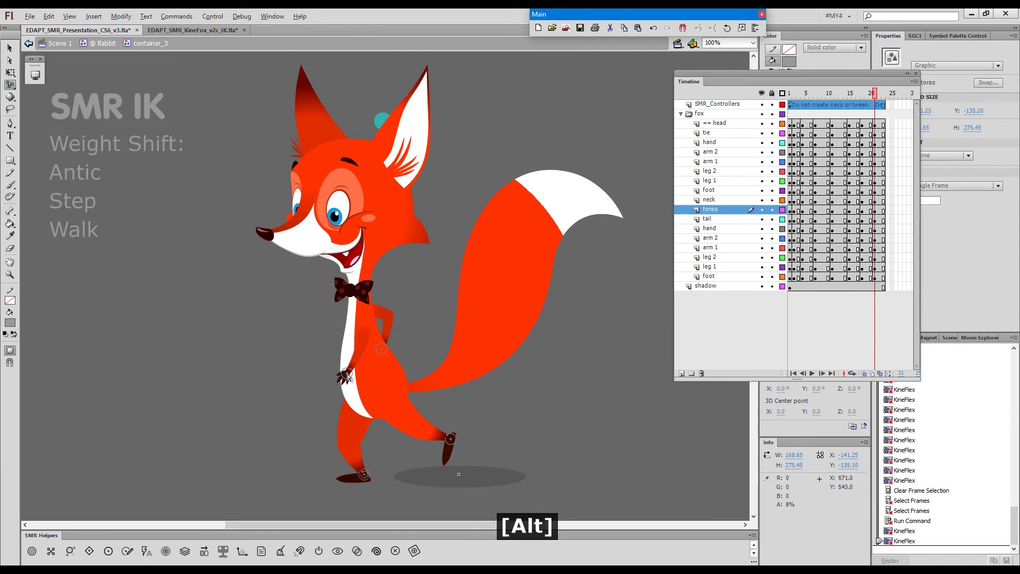
Bring the far hand and the trailing leg forward to the body, and lower and lean the torso slightly forward.
{"action": "left_click", "coordinate": [350, 368]}
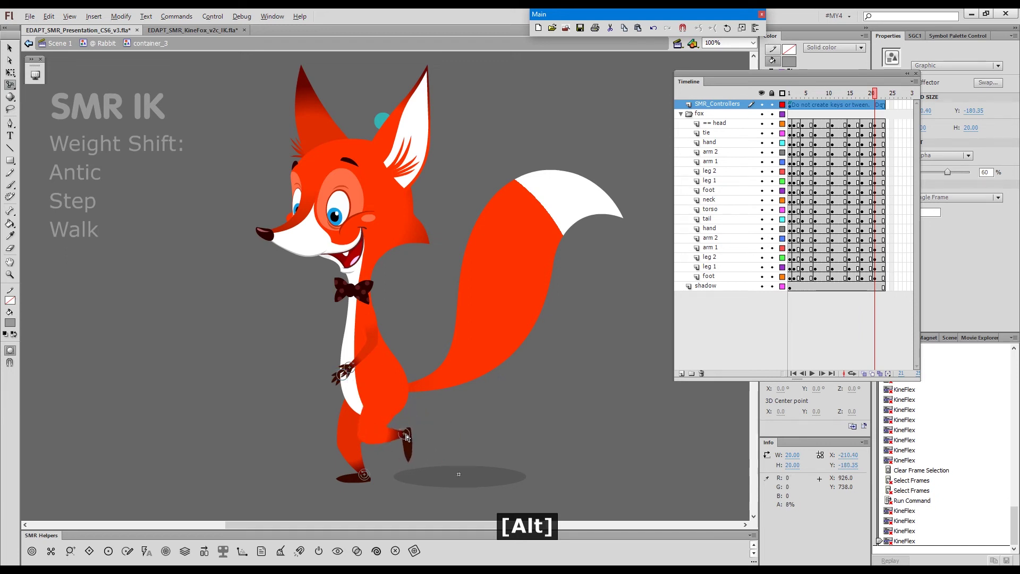
{"action": "left_click_drag", "start_coordinate": [365, 380], "coordinate": [365, 384]}
{"action": "left_click_drag", "start_coordinate": [357, 333], "coordinate": [348, 337]}
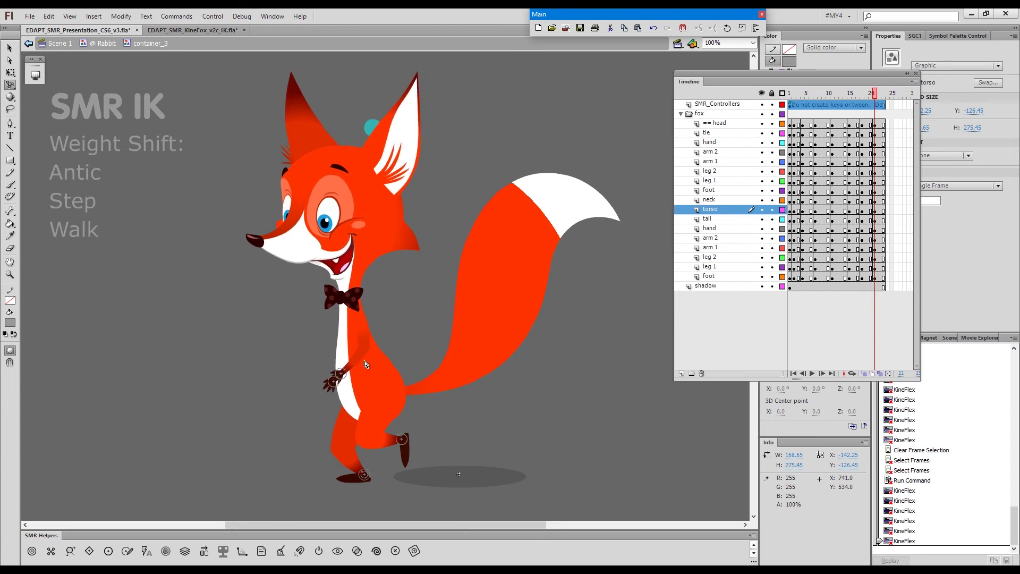
Raise the fox's trailing foot and move it slightly backward on frame 21.
{"action": "mouse_move", "coordinate": [407, 447]}
{"action": "left_mouse_down"}
{"action": "mouse_move", "coordinate": [391, 457]}
{"action": "mouse_move", "coordinate": [411, 437]}
{"action": "left_mouse_up"}
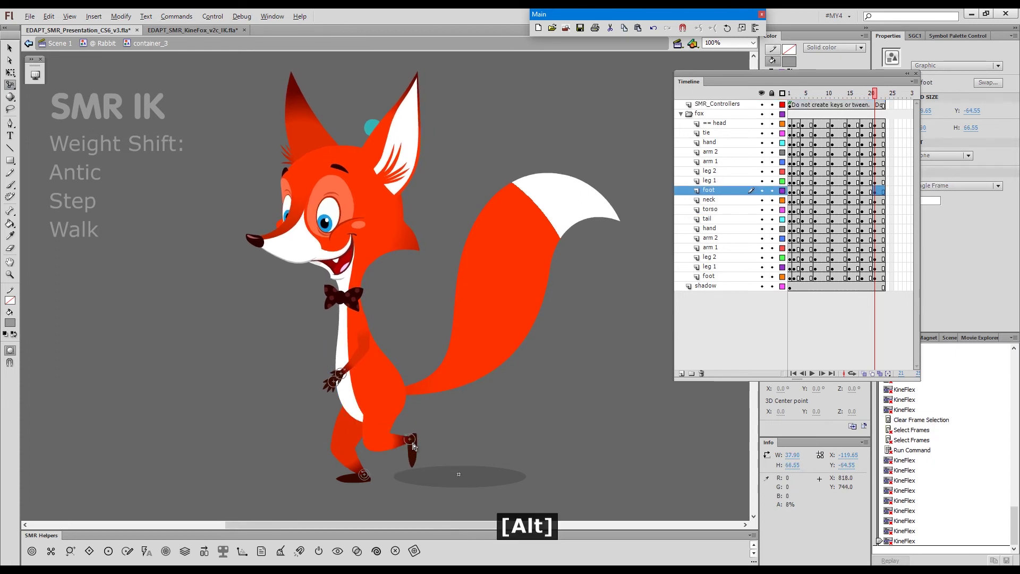
{"action": "left_click", "coordinate": [411, 441]}
Extend all layers by one frame at frame 3, and shift the fox keyframes from frame 2 onward one frame earlier.
{"action": "left_click_drag", "start_coordinate": [876, 101], "coordinate": [801, 128]}
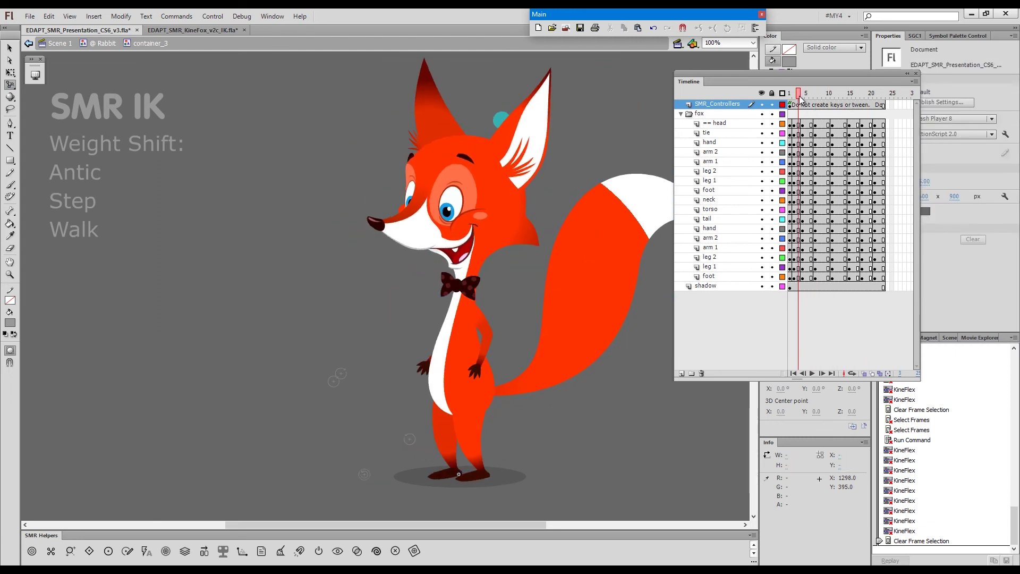
{"action": "key", "text": "z"}
{"action": "key", "text": "z"}
{"action": "key", "text": "shift+z"}
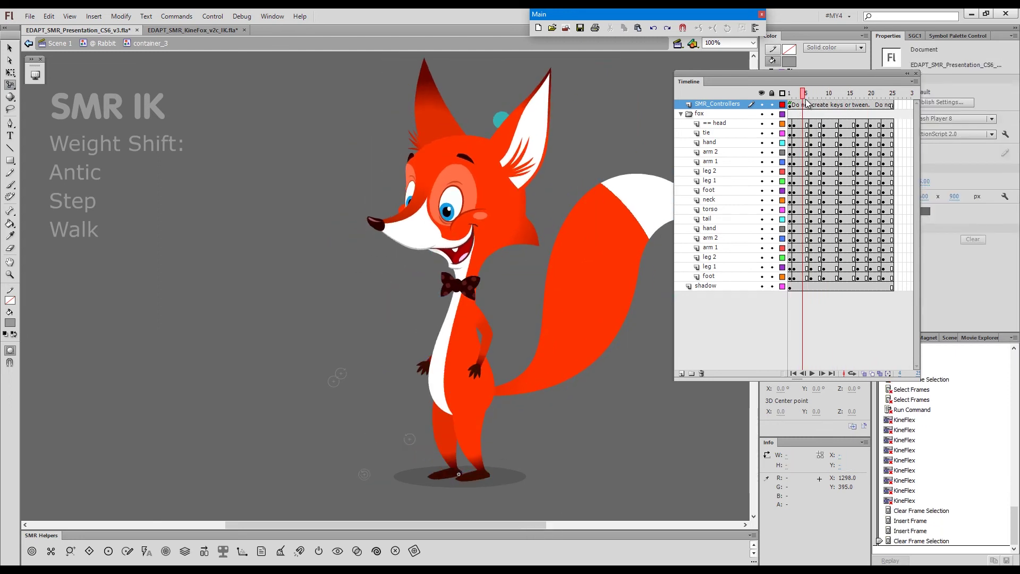
{"action": "left_click_drag", "start_coordinate": [792, 120], "coordinate": [881, 279]}
{"action": "left_click_drag", "start_coordinate": [795, 280], "coordinate": [791, 281]}
{"action": "key", "text": "Return"}
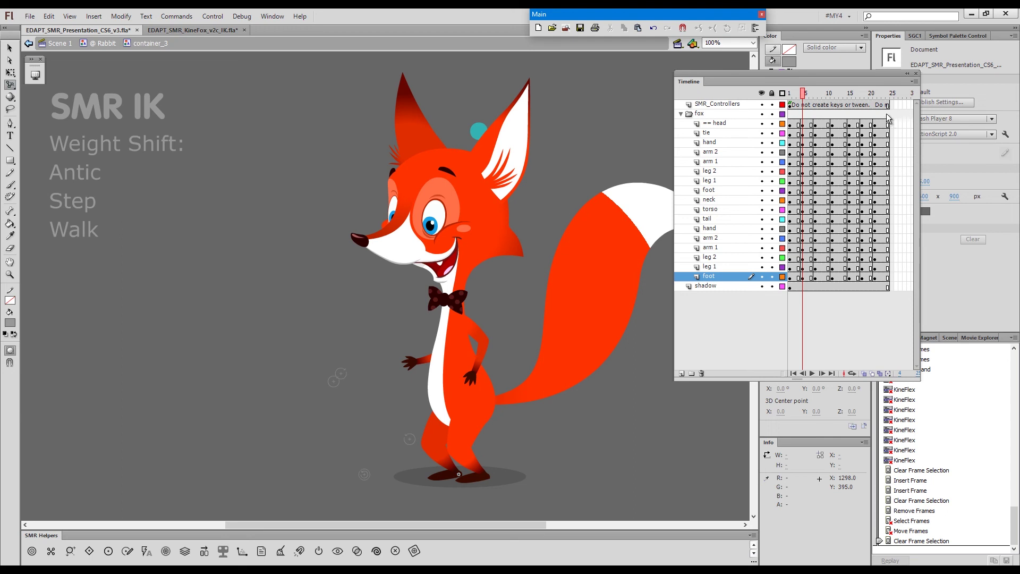
Create classic tweens between the keyframes on all fox layers, up to the last keyframe at frame 21.
{"action": "left_click_drag", "start_coordinate": [797, 126], "coordinate": [878, 280]}
{"action": "left_click", "coordinate": [799, 126]}
{"action": "left_click_drag", "start_coordinate": [800, 127], "coordinate": [866, 266]}
{"action": "key", "text": "4"}
Play the animation from frame 1 with loop playback enabled, and hide the SMR_Controllers layer.
{"action": "left_click_drag", "start_coordinate": [808, 94], "coordinate": [790, 94]}
{"action": "key", "text": "Return"}
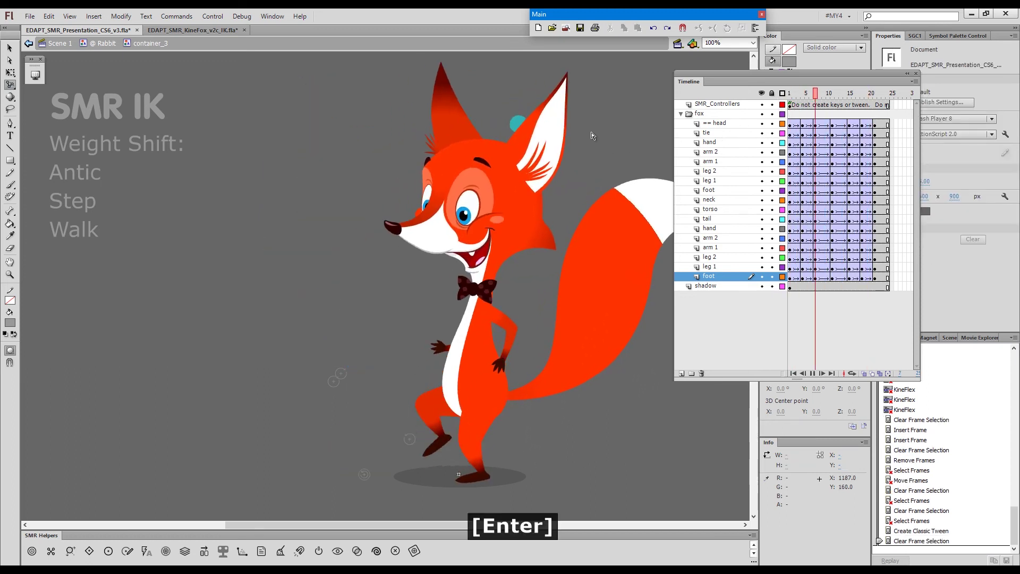
{"action": "left_click", "coordinate": [213, 16]}
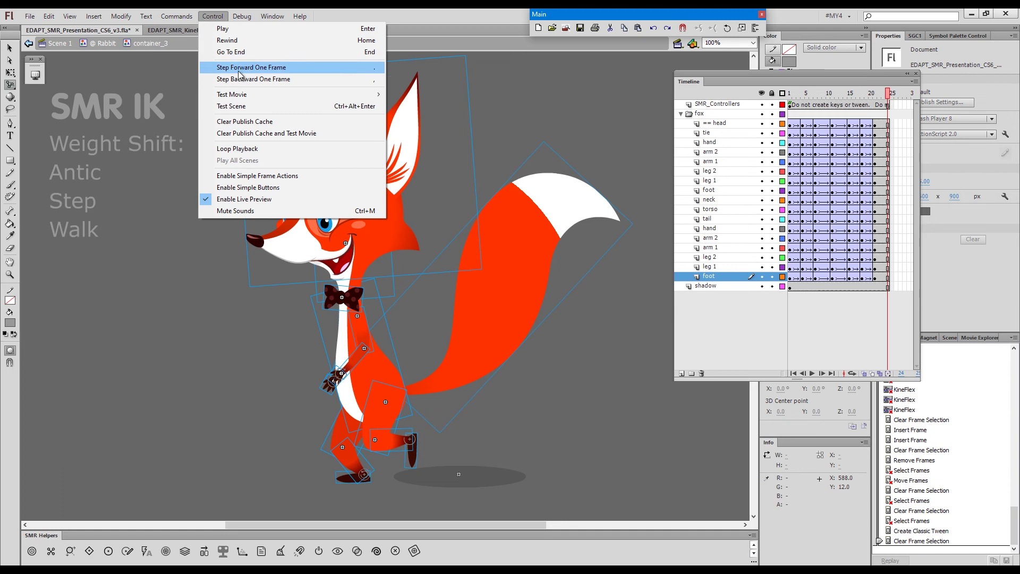
{"action": "left_click", "coordinate": [265, 150]}
{"action": "key", "text": "Return"}
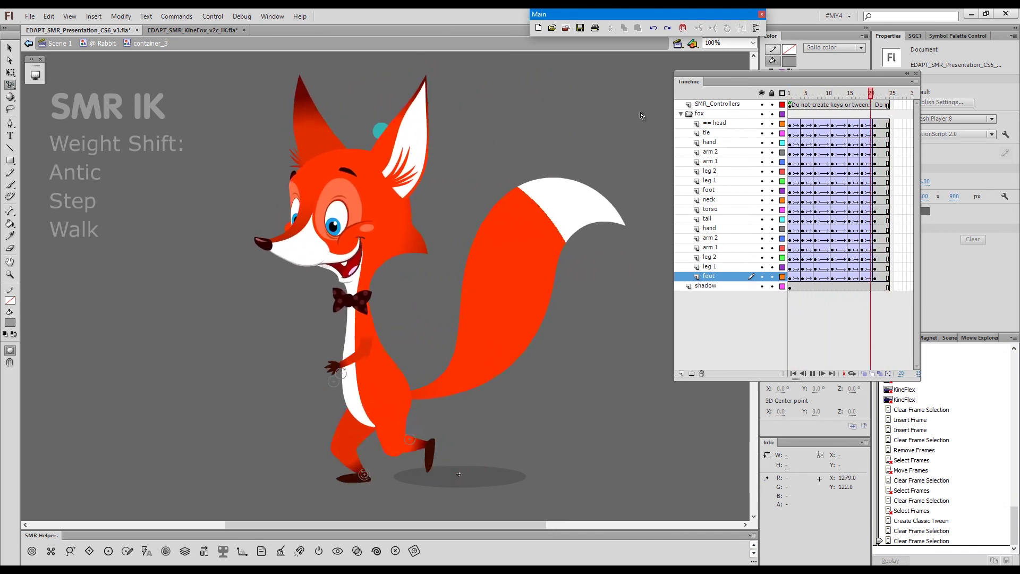
{"action": "key", "text": "F1"}
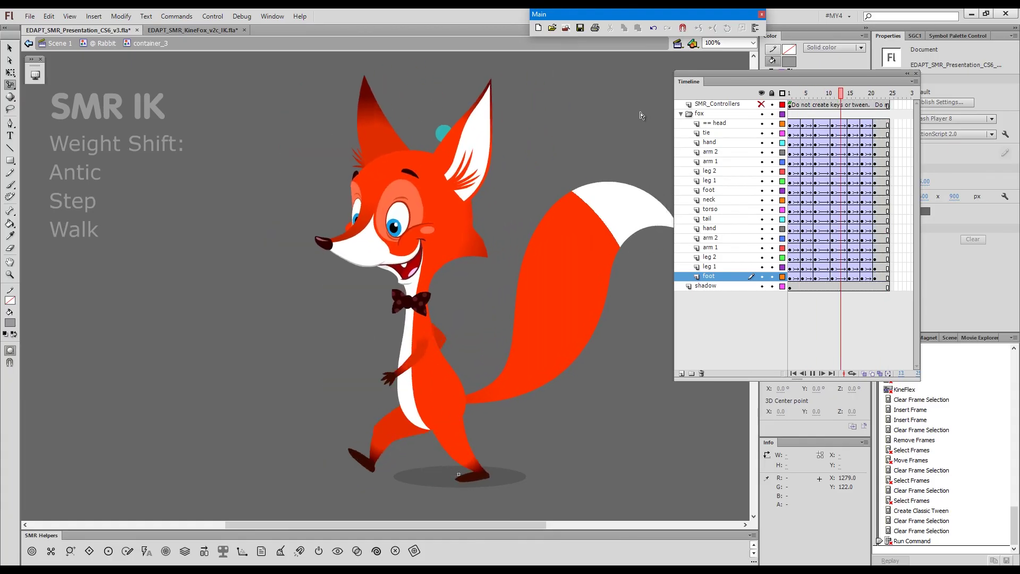